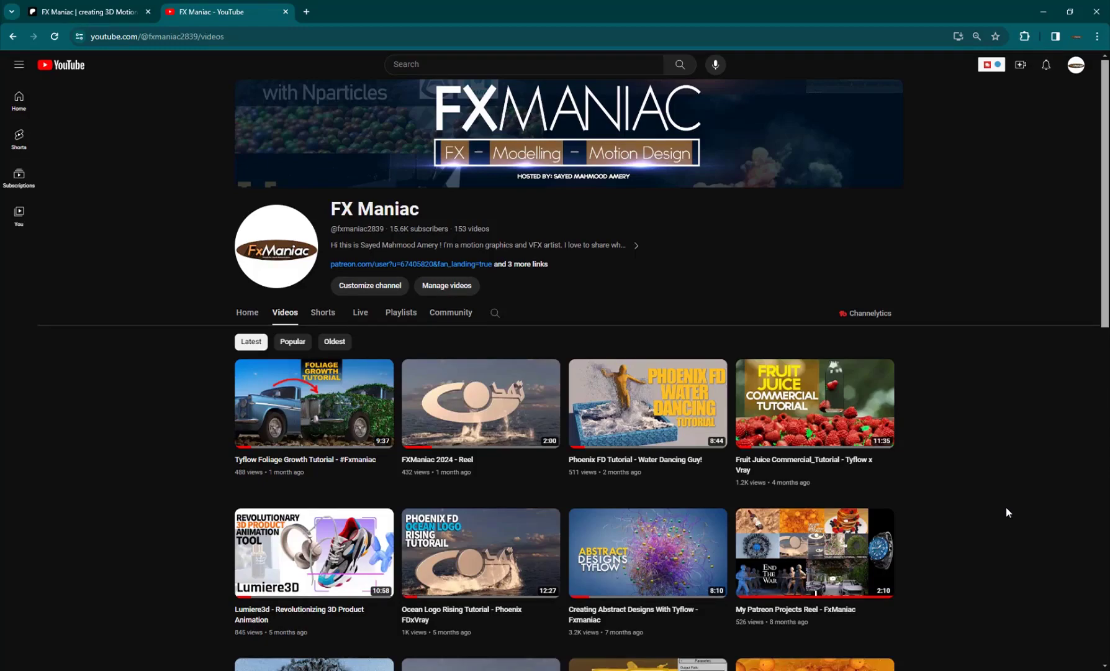
pyautogui.scroll(-4, 1006, 512)
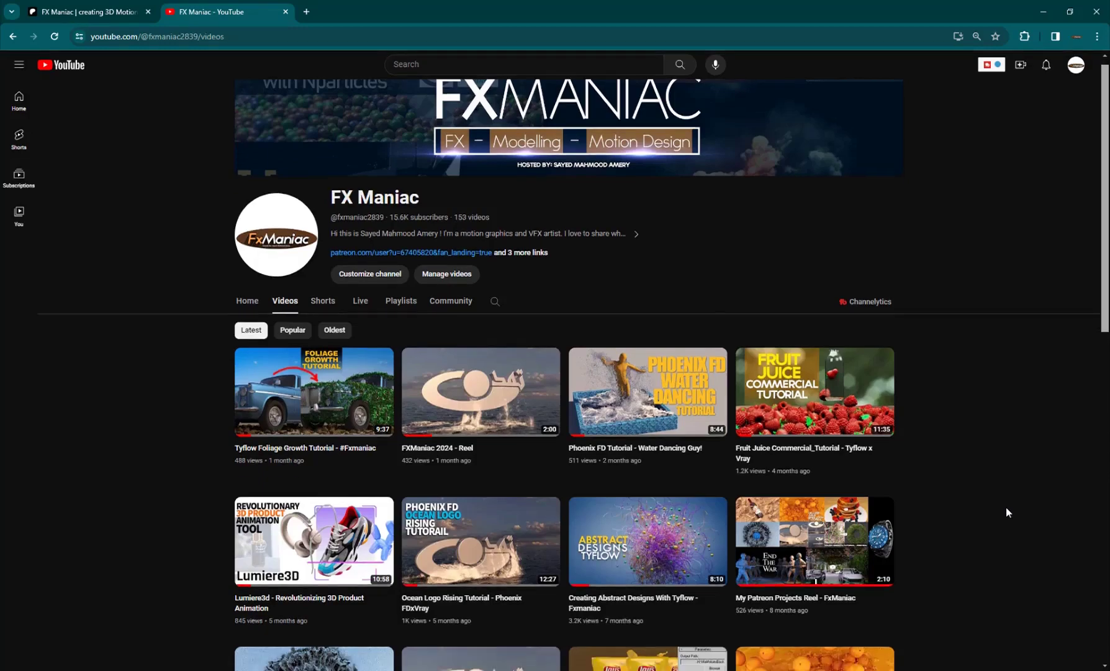
pyautogui.scroll(4, 968, 460)
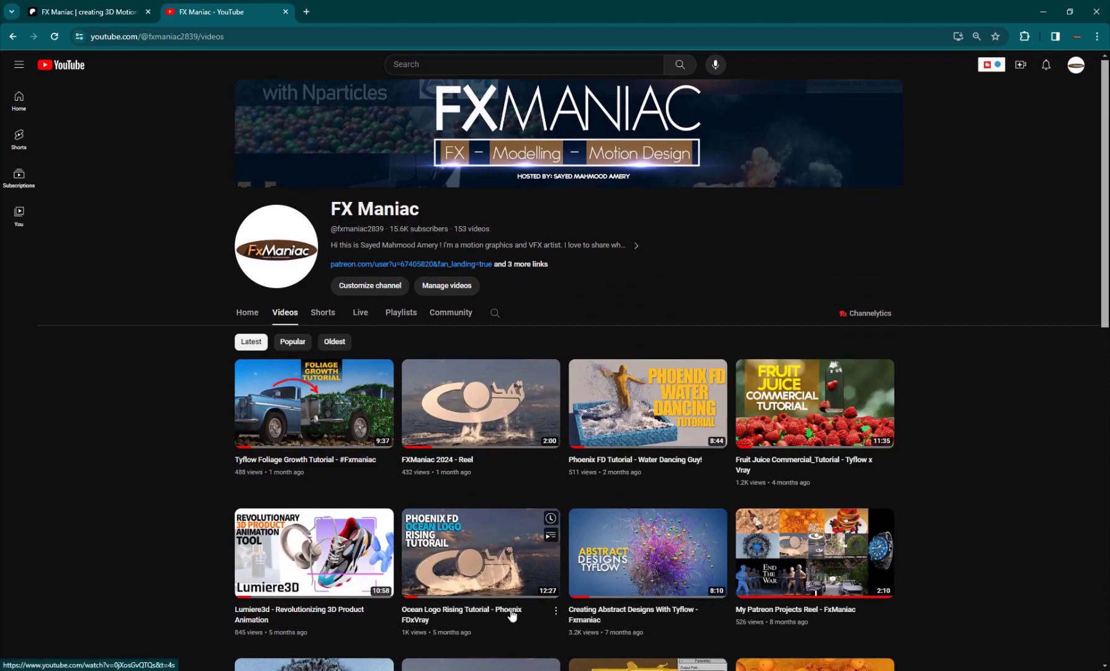
# - Switch to Premiere Pro and scrub through the rendered render-final clip to preview the forest product animation
pyautogui.hotkey('alt', 'Tab')
pyautogui.moveTo(352, 477); pyautogui.dragTo(268, 485)
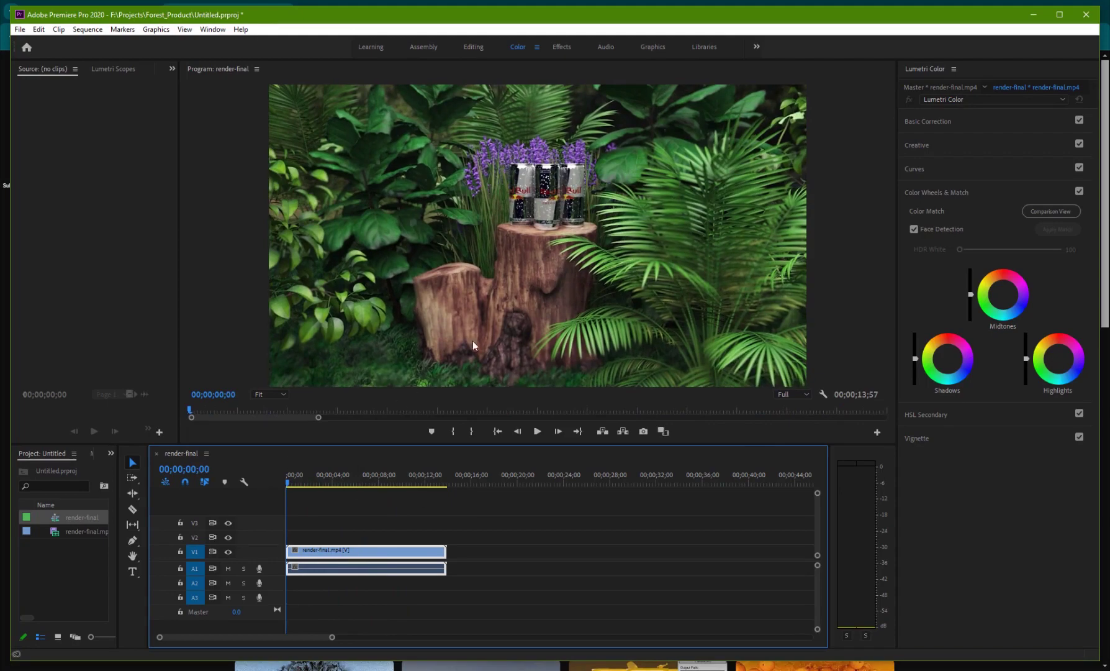
pyautogui.moveTo(310, 484); pyautogui.dragTo(340, 487)
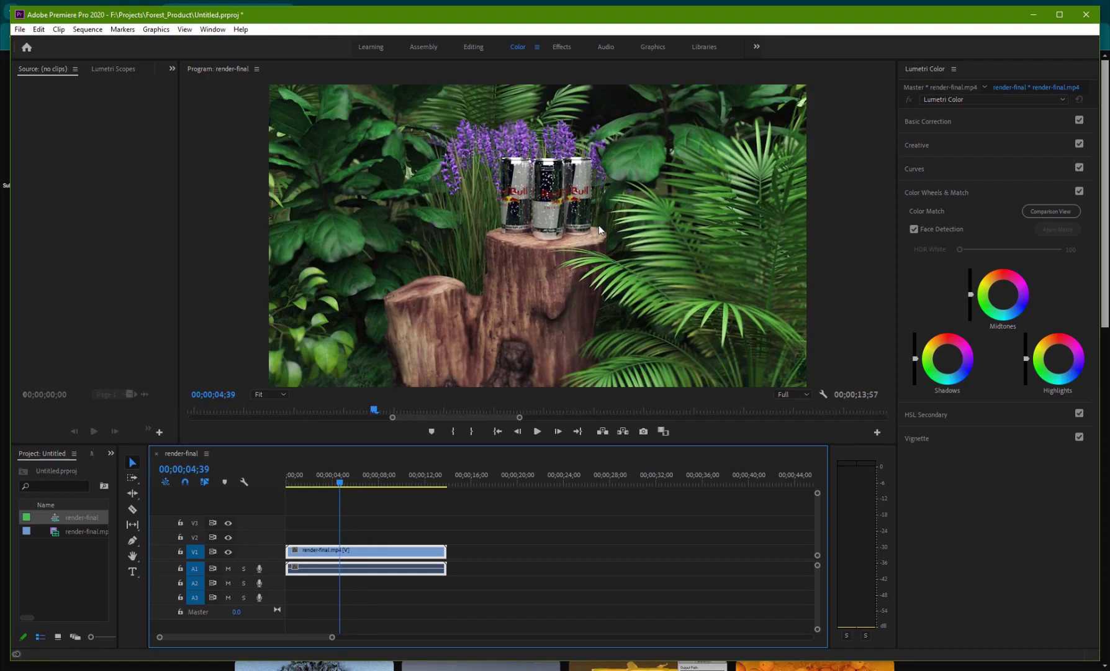
pyautogui.click(293, 484)
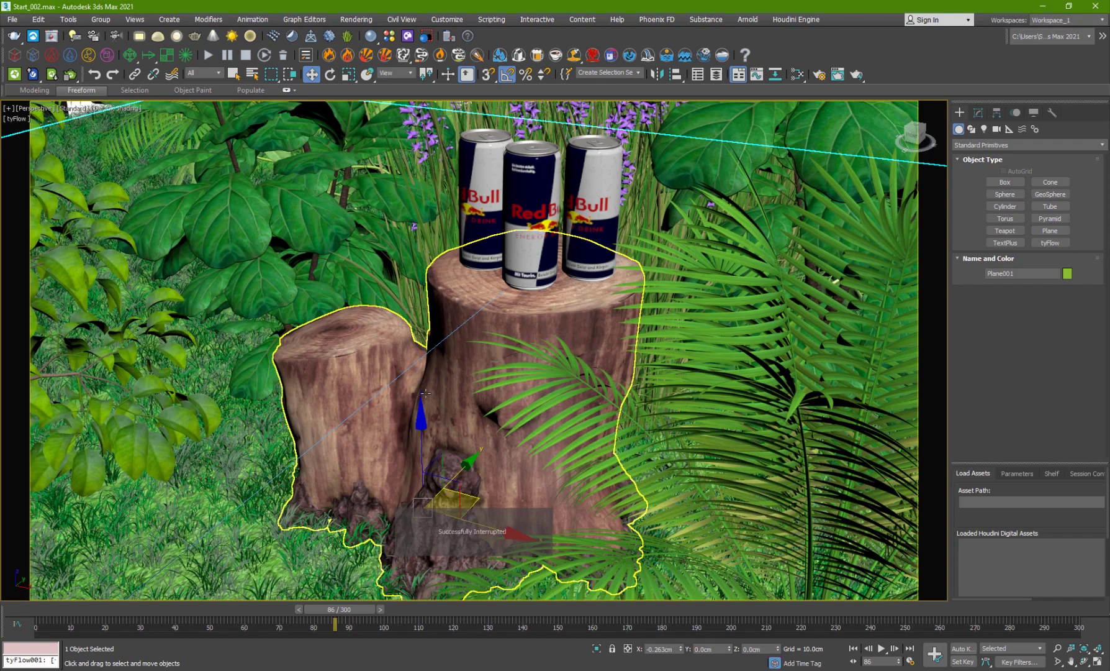
# - Select the tyFlow grass object in the 3ds Max scene and open its tyFlow editor
pyautogui.scroll(-3, 354, 409)
pyautogui.keyDown('alt'); pyautogui.moveTo(354, 409); pyautogui.dragTo(426, 412, button='middle'); pyautogui.keyUp('alt')
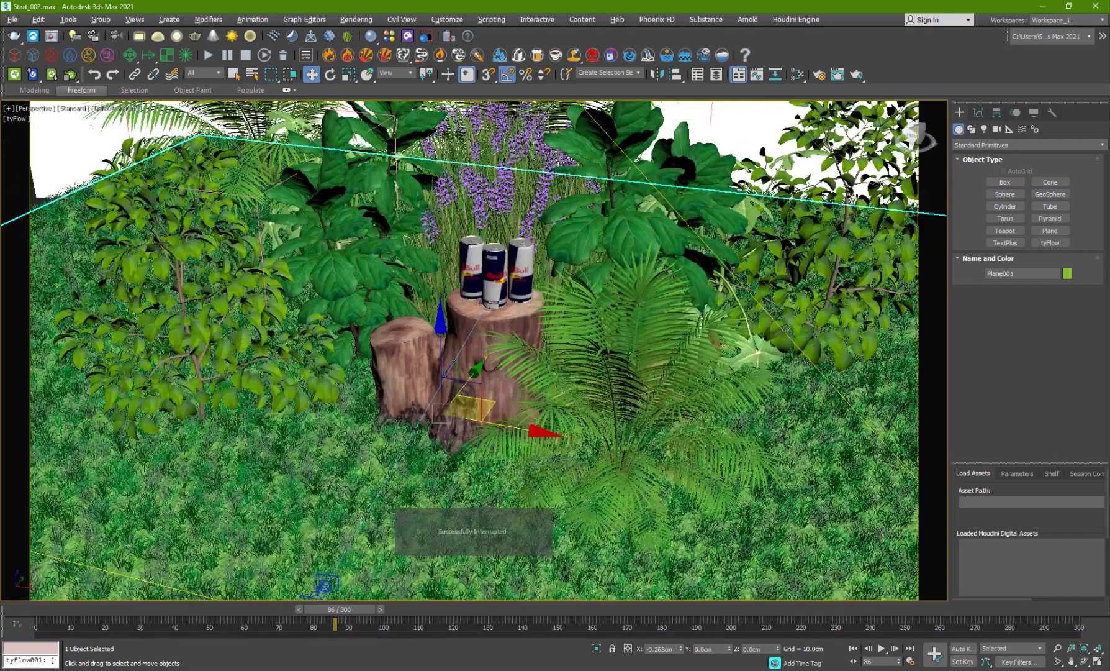
pyautogui.keyDown('alt'); pyautogui.moveTo(463, 301); pyautogui.dragTo(317, 372, button='middle'); pyautogui.keyUp('alt')
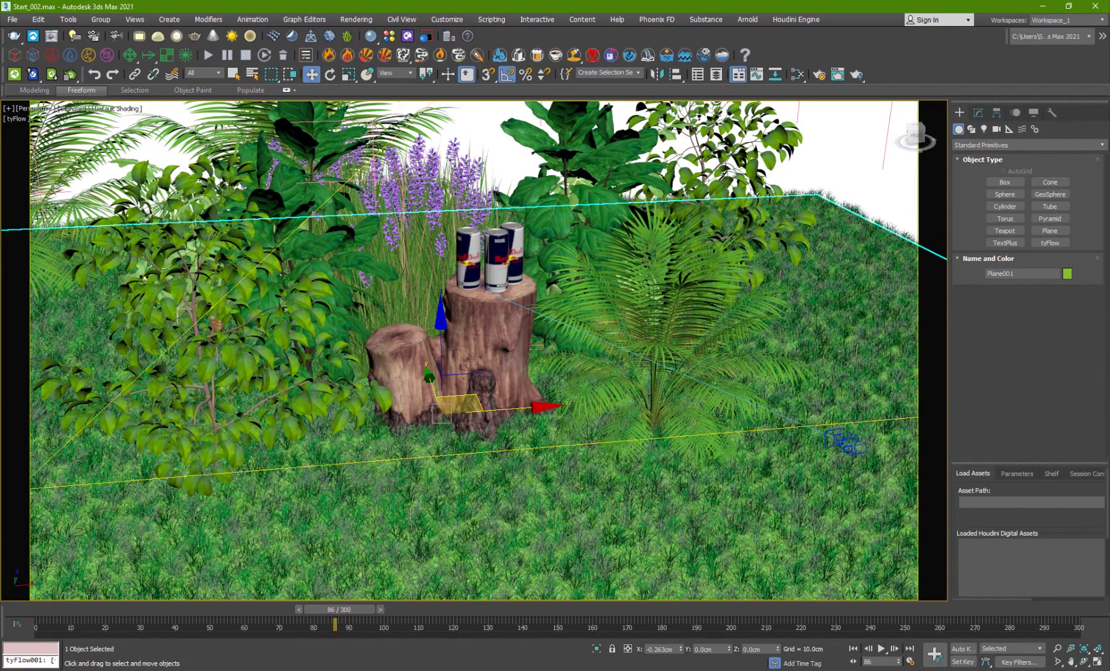
pyautogui.click(613, 446)
pyautogui.click(564, 489)
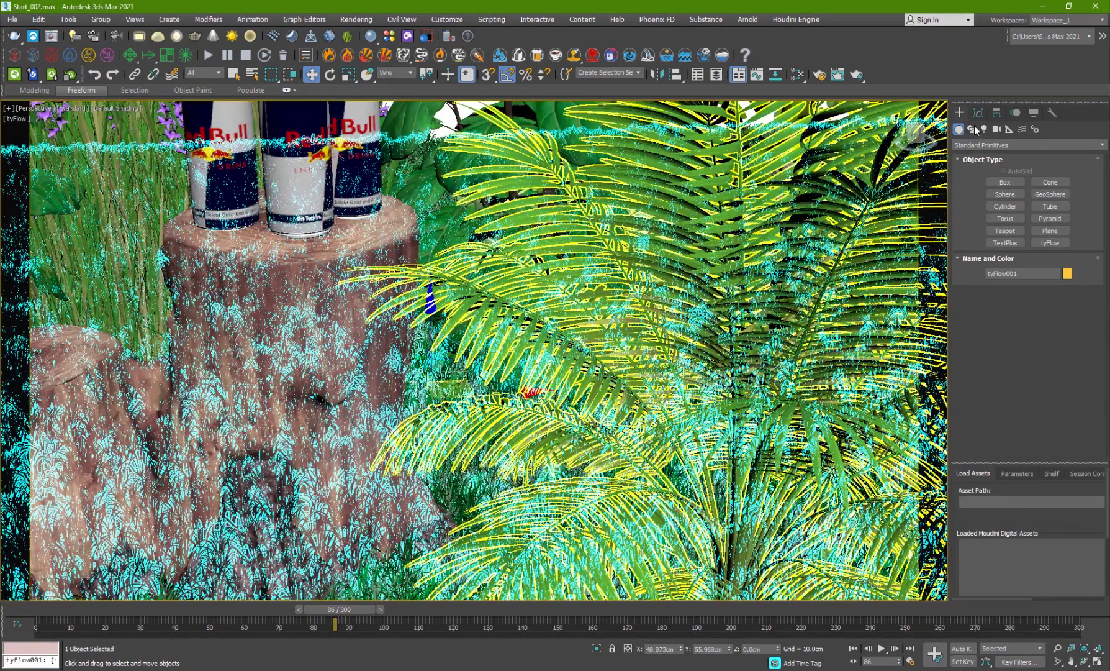
pyautogui.click(977, 113)
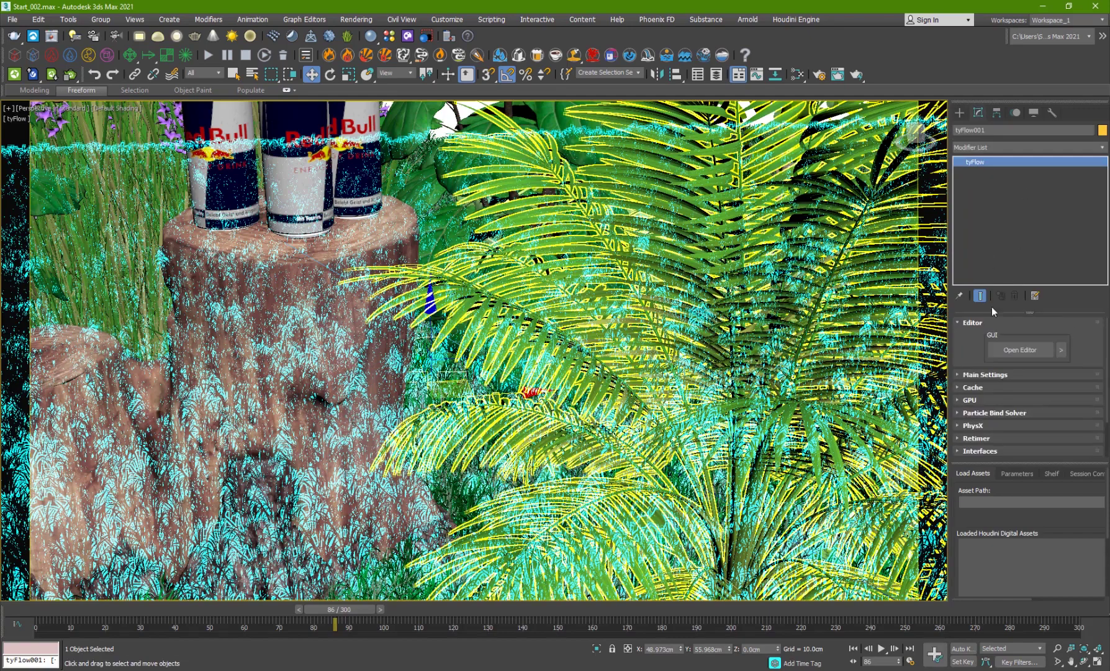
pyautogui.click(1020, 350)
# - Examine the Birth, Position Object and Shape operator settings of the grass event, and close the tyFlow editor
pyautogui.click(337, 283)
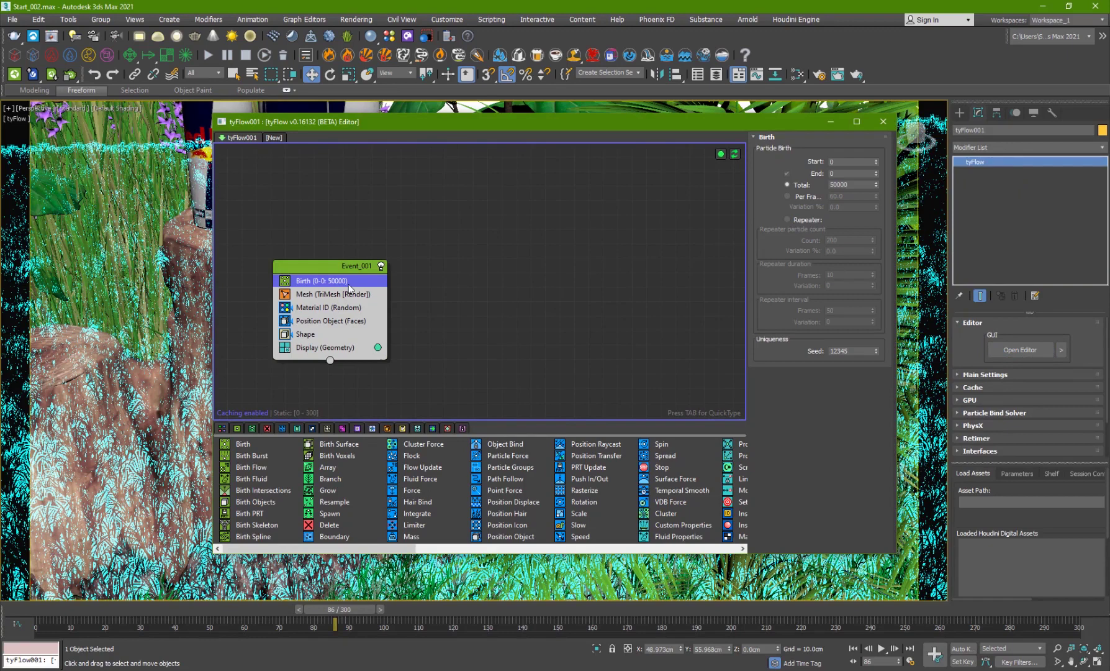
pyautogui.click(324, 321)
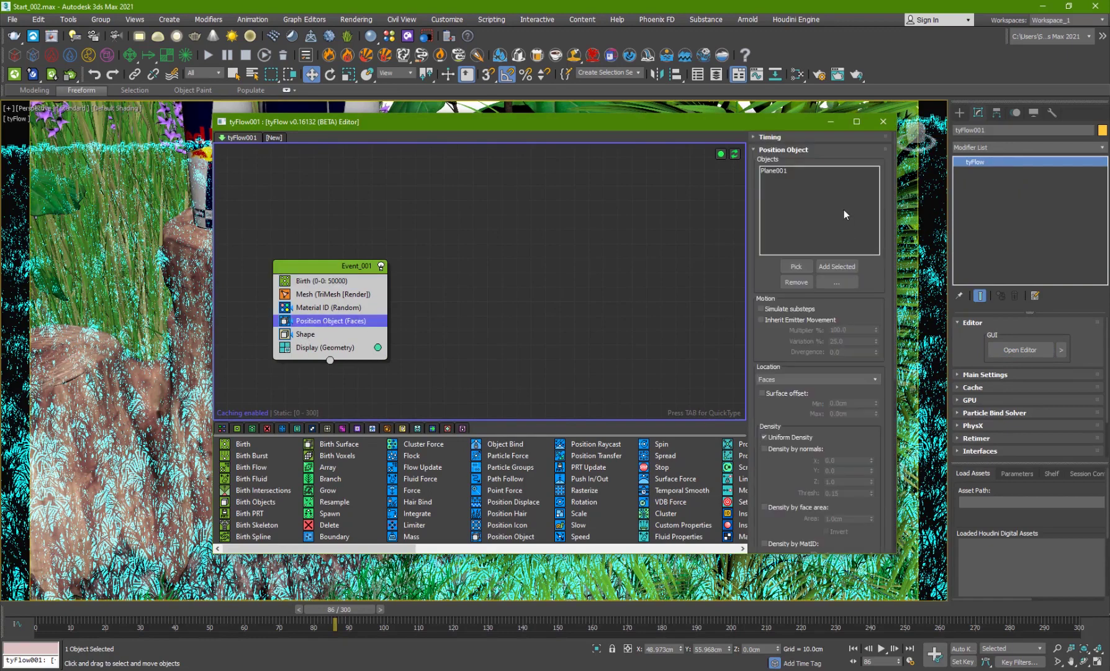
pyautogui.click(320, 336)
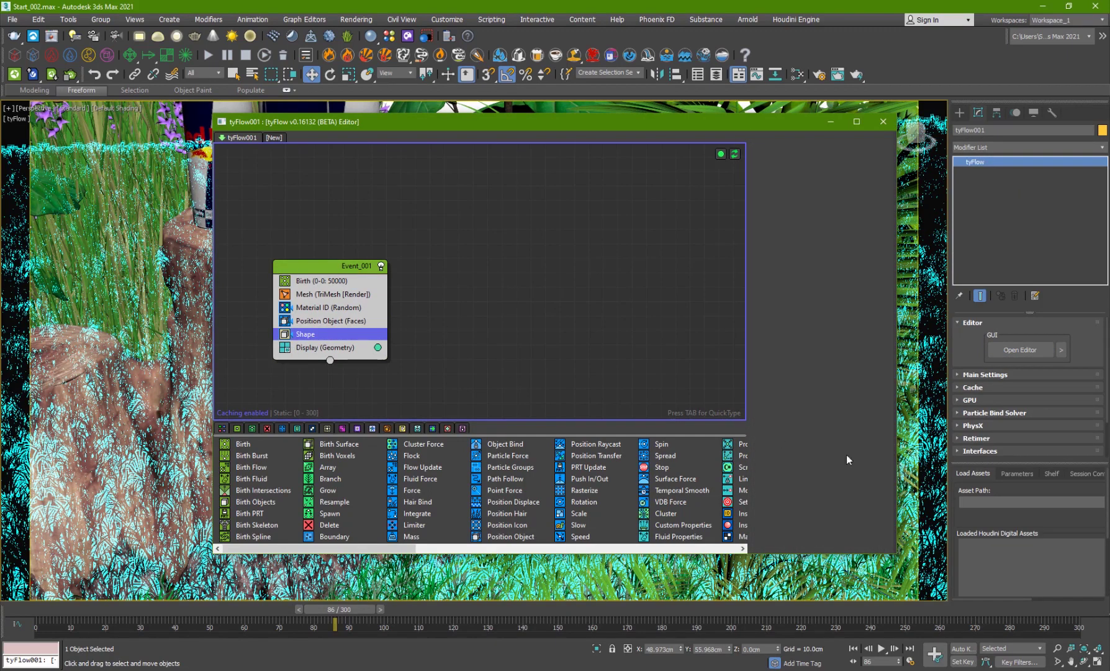
pyautogui.scroll(-5, 785, 503)
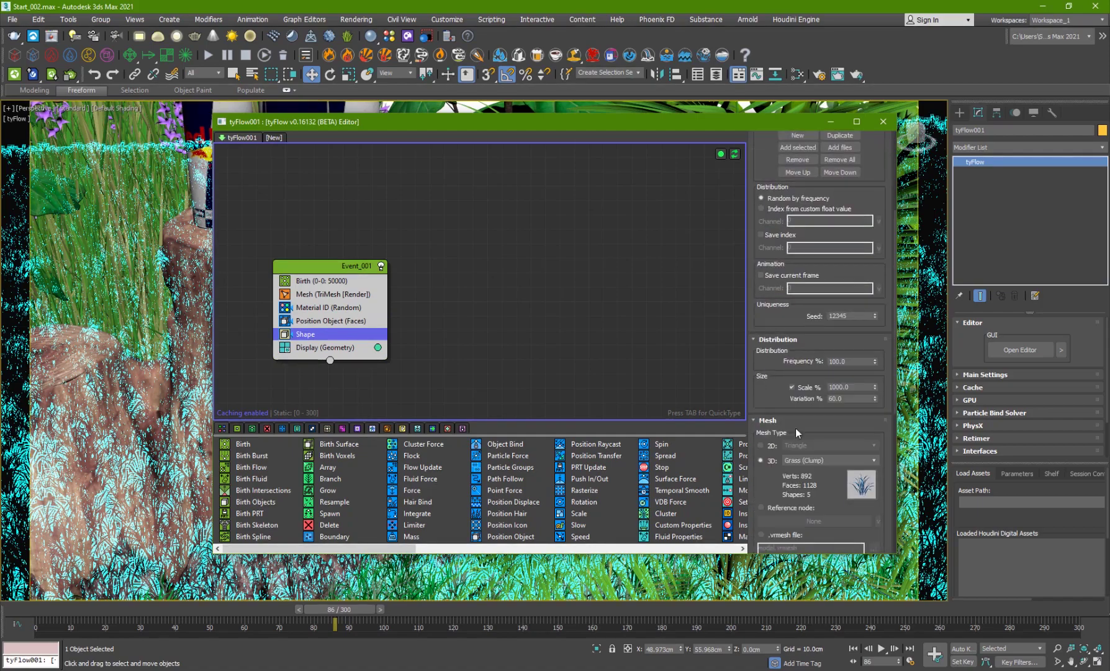
pyautogui.click(883, 121)
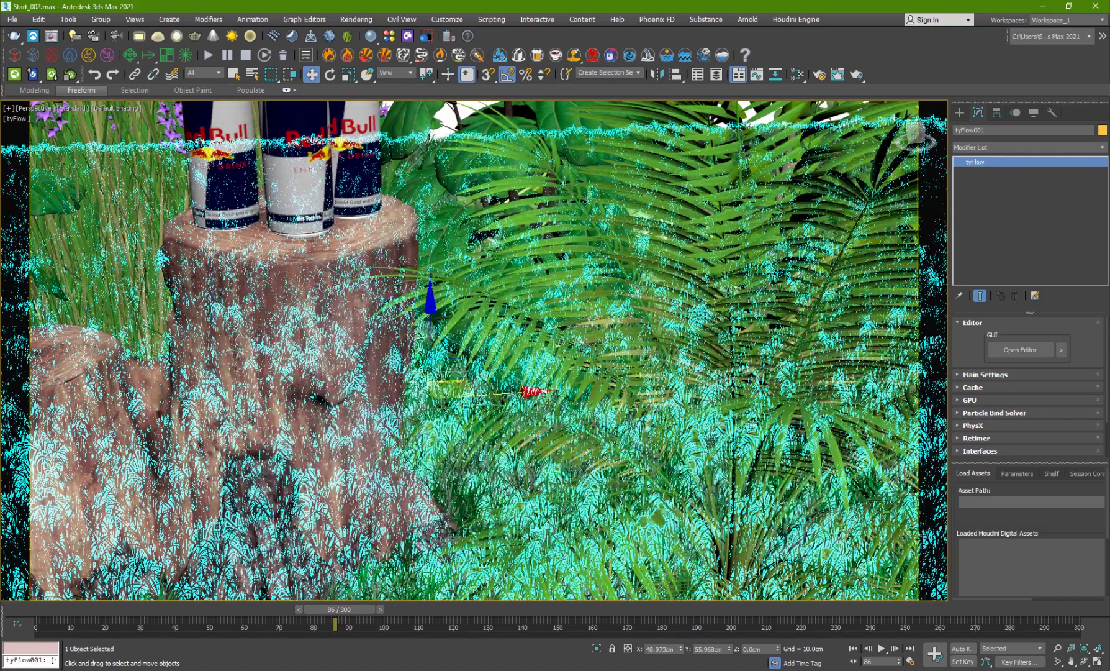
# - Select the tree stump, then deselect it and examine the layout of plants, lights and backdrop around it
pyautogui.click(386, 256)
pyautogui.scroll(-10, 384, 474)
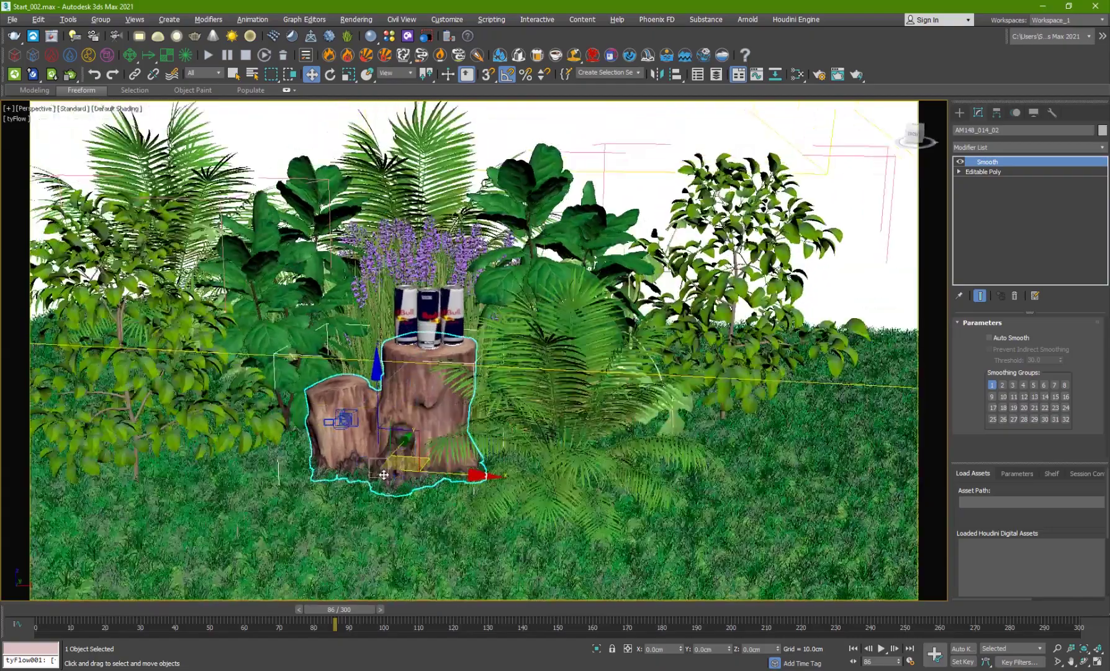
pyautogui.moveTo(374, 496); pyautogui.dragTo(304, 486, button='middle')
pyautogui.keyDown('alt'); pyautogui.moveTo(421, 485); pyautogui.dragTo(444, 490, button='middle'); pyautogui.keyUp('alt')
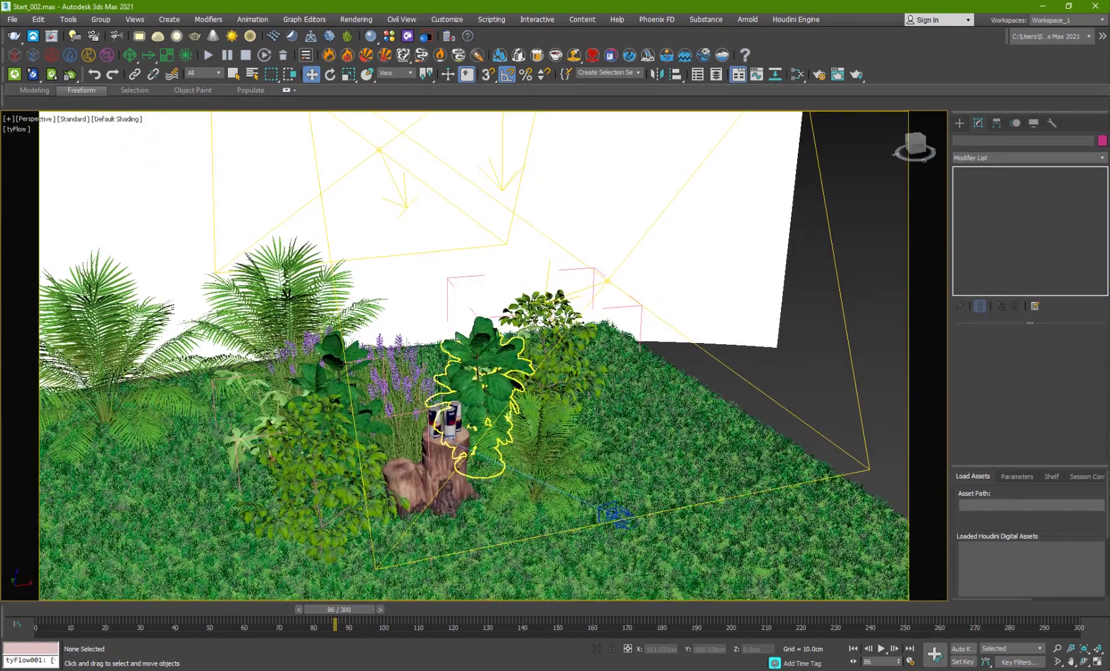
pyautogui.scroll(-3, 482, 337)
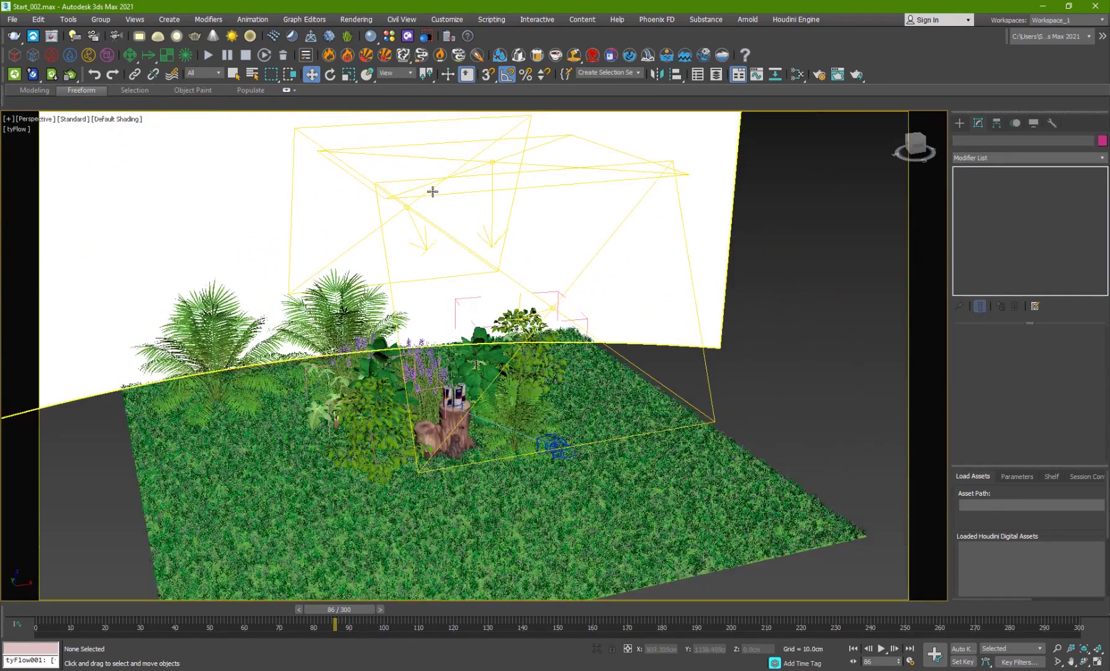
# - Open the Environment and Effects settings and scrub the rendered clip in Premiere Pro for comparison
pyautogui.click(364, 18)
pyautogui.click(384, 169)
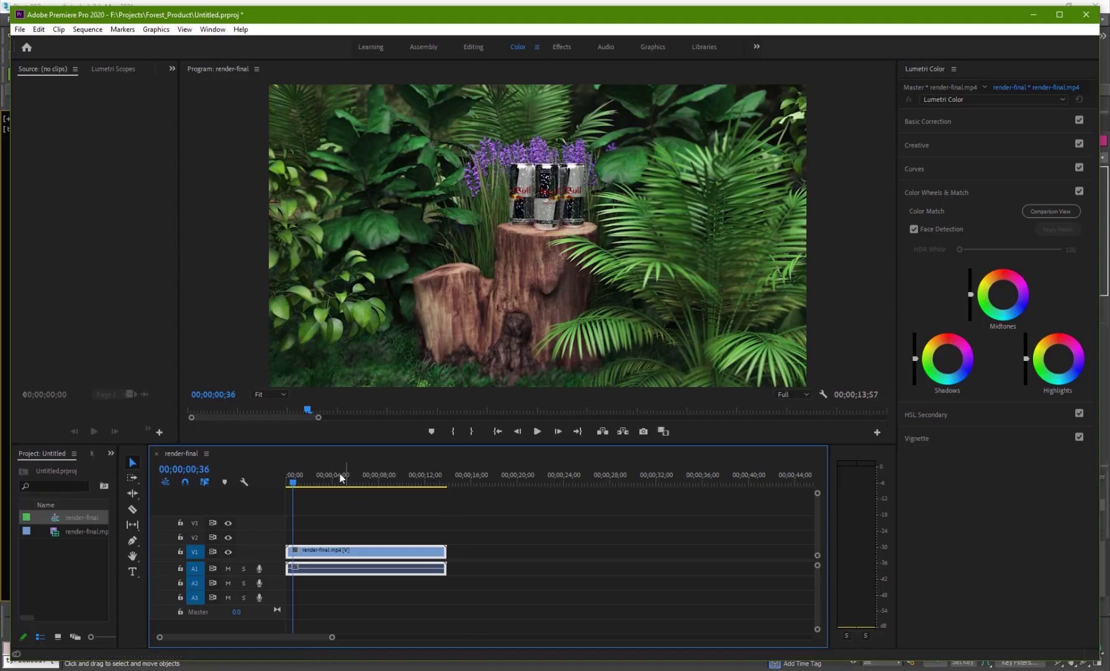
pyautogui.moveTo(340, 475); pyautogui.dragTo(226, 497)
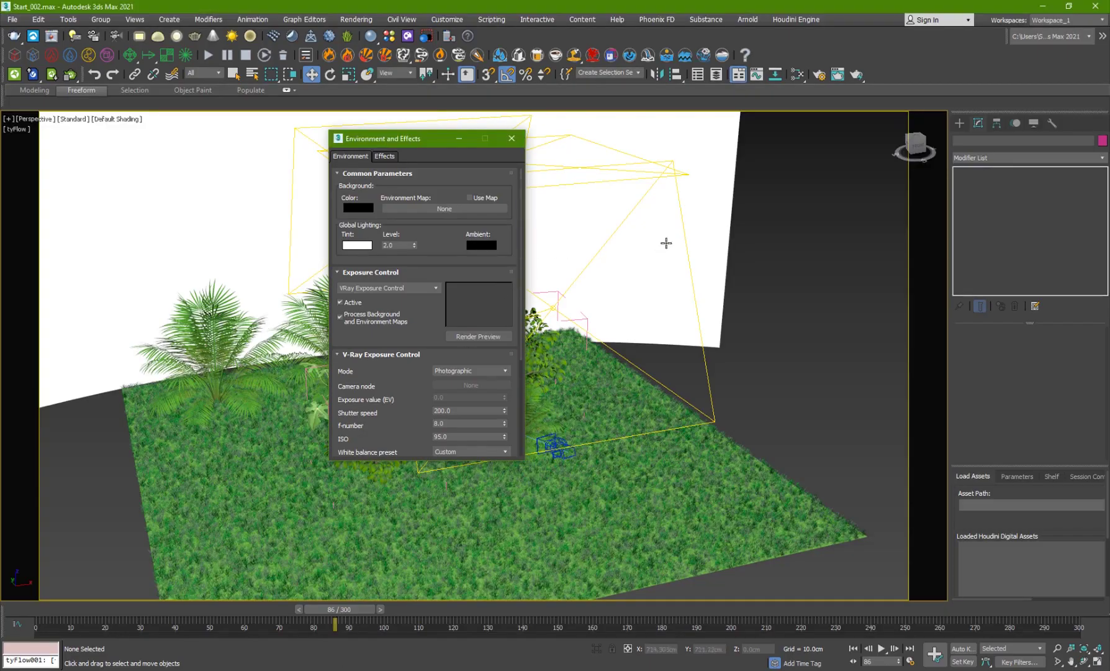
# - Select the curved backdrop plane to examine it, close the Environment and Effects dialog and clear the selection
pyautogui.click(715, 175)
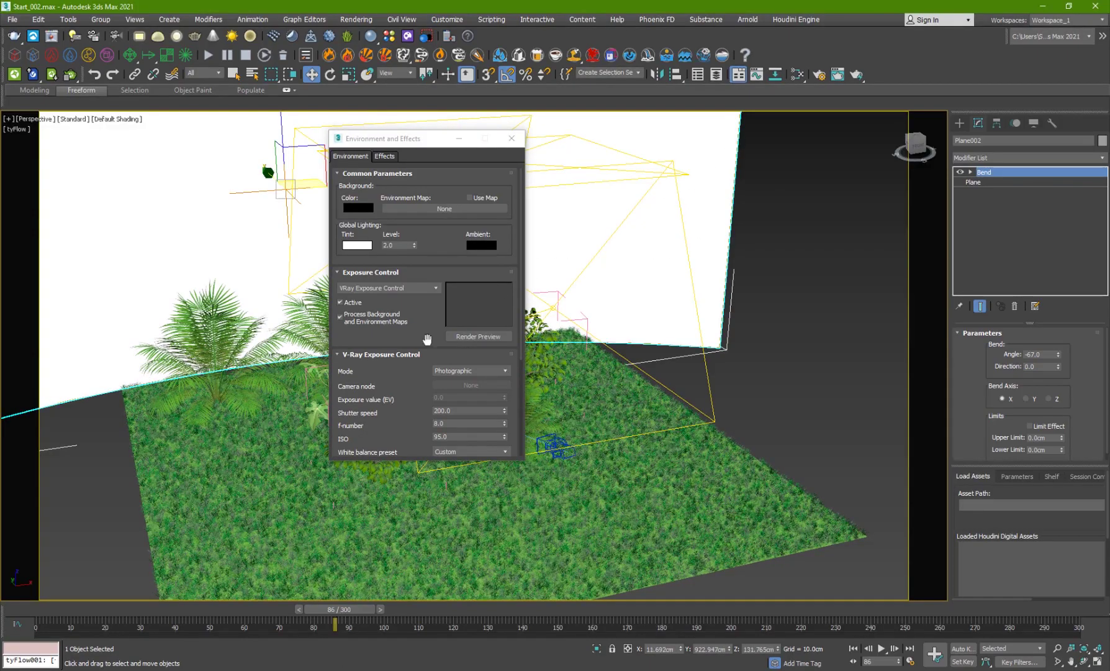
pyautogui.keyDown('alt'); pyautogui.moveTo(706, 199); pyautogui.dragTo(256, 257, button='middle'); pyautogui.keyUp('alt')
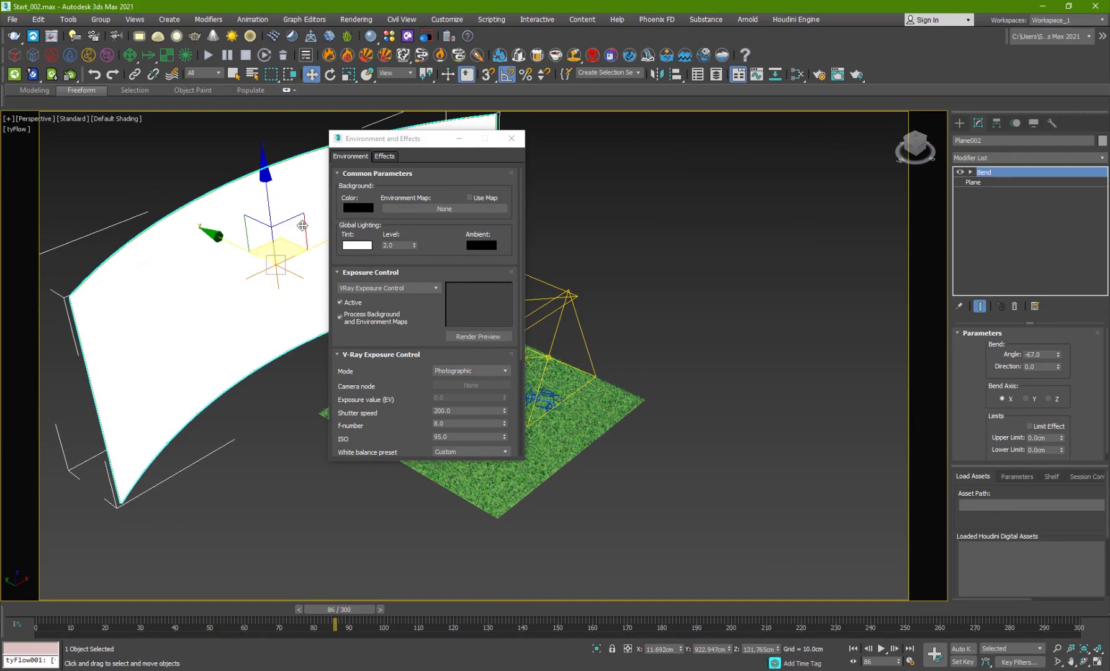
pyautogui.click(511, 138)
pyautogui.click(619, 181)
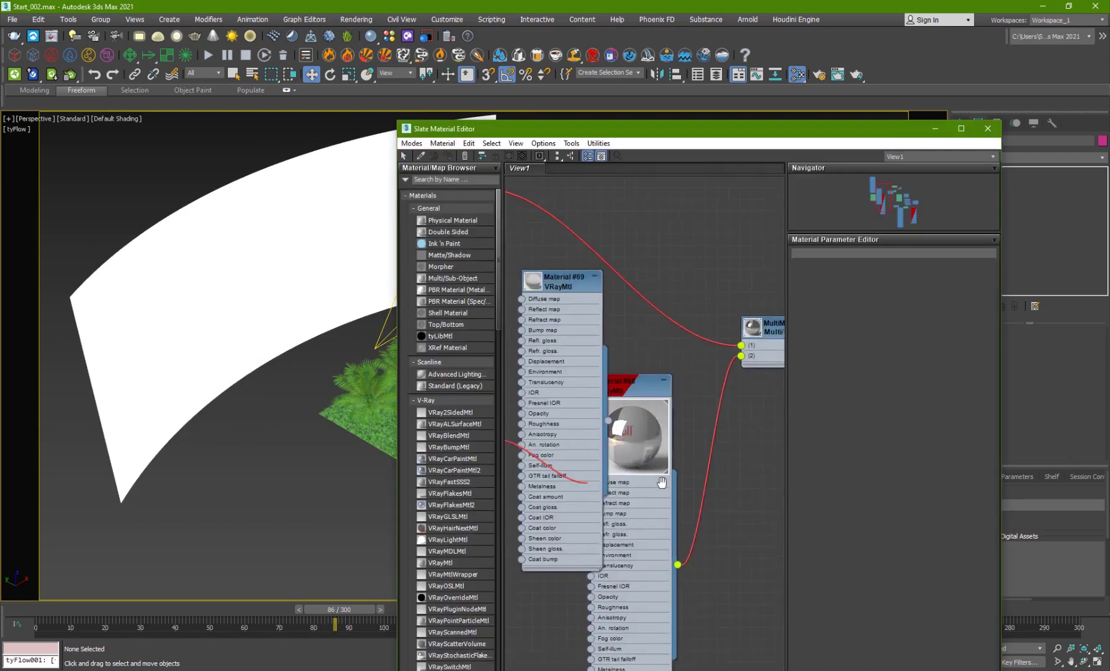
# - Open the Slate Material Editor and examine the bitmap-fed V-Ray light material and the three-part Multi/Sub-Object material
pyautogui.press('m')
pyautogui.moveTo(621, 378); pyautogui.dragTo(557, 395, button='middle')
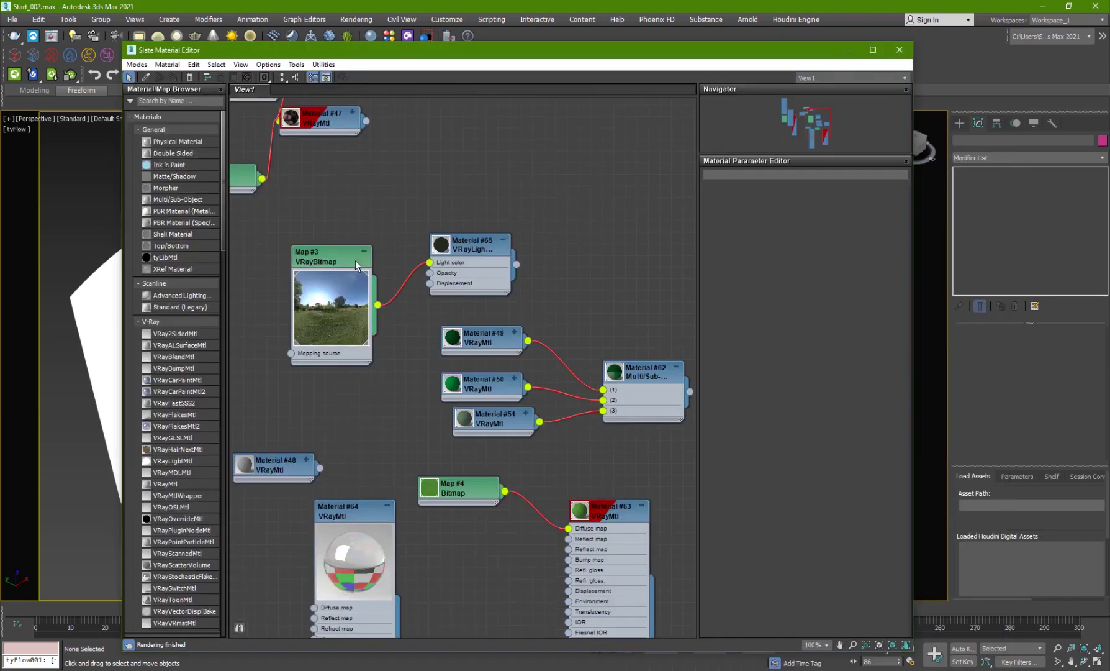
pyautogui.doubleClick(462, 245)
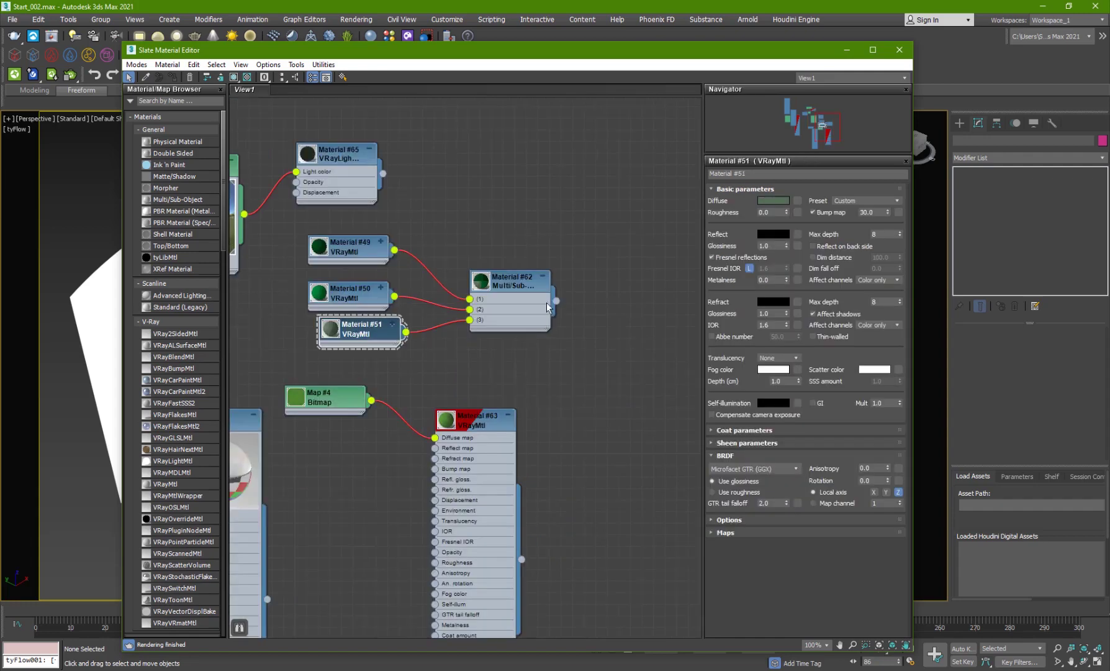
pyautogui.doubleClick(515, 282)
pyautogui.click(510, 319)
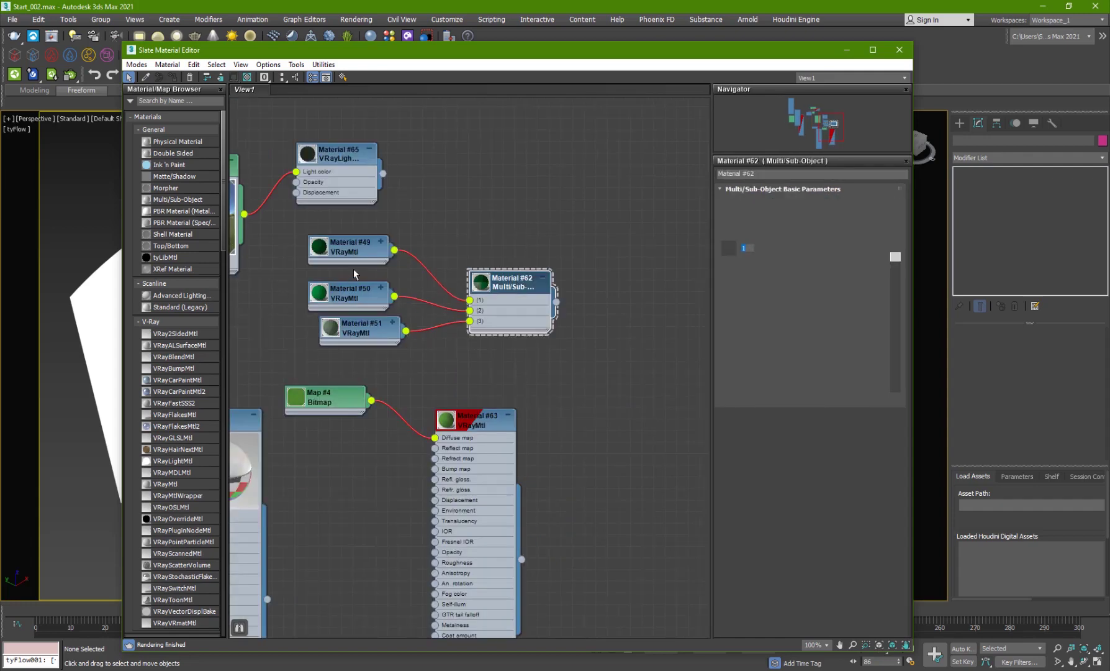
# - Examine the grass texture bitmap feeding the diffuse map of its V-Ray material, and close the material editor
pyautogui.click(323, 401)
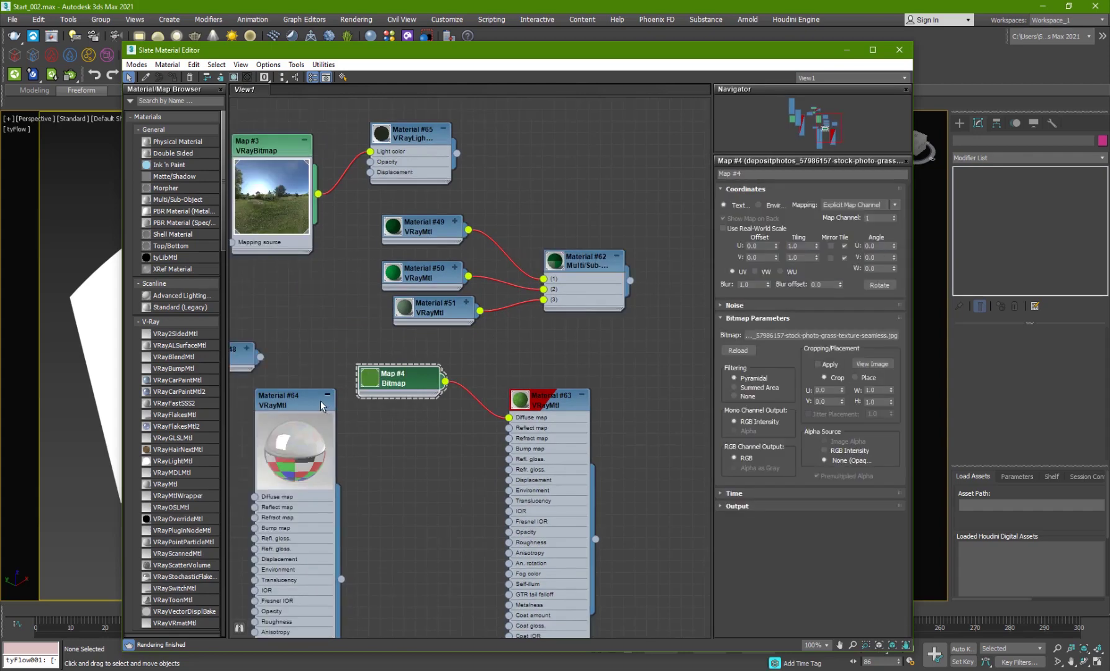
pyautogui.scroll(3, 385, 385)
pyautogui.scroll(2, 382, 398)
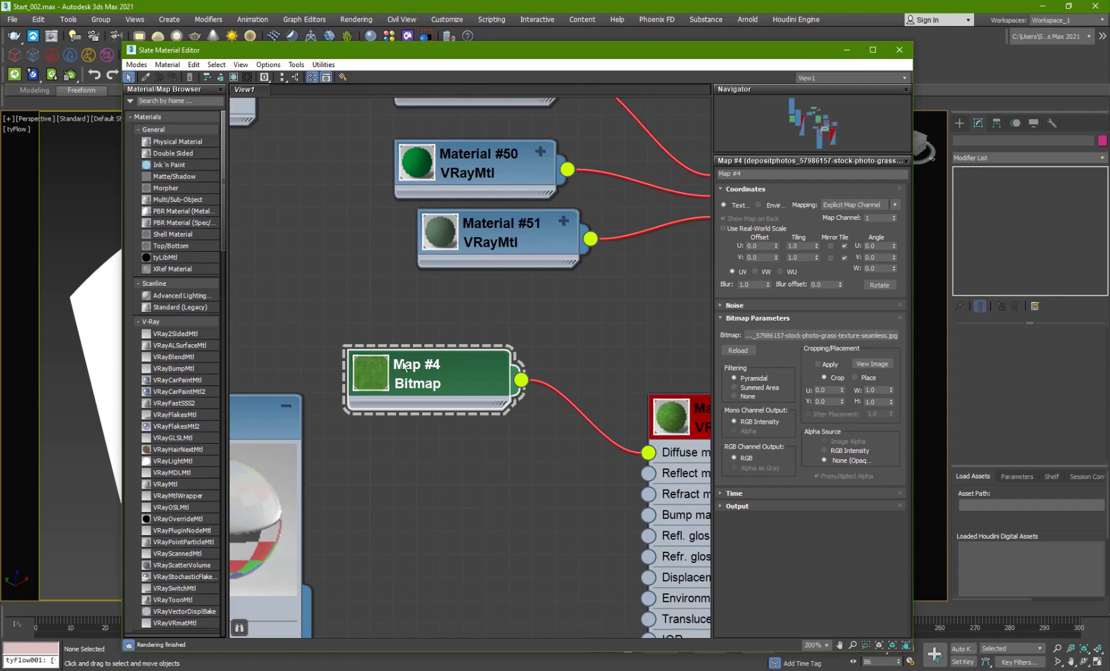
pyautogui.press('m')
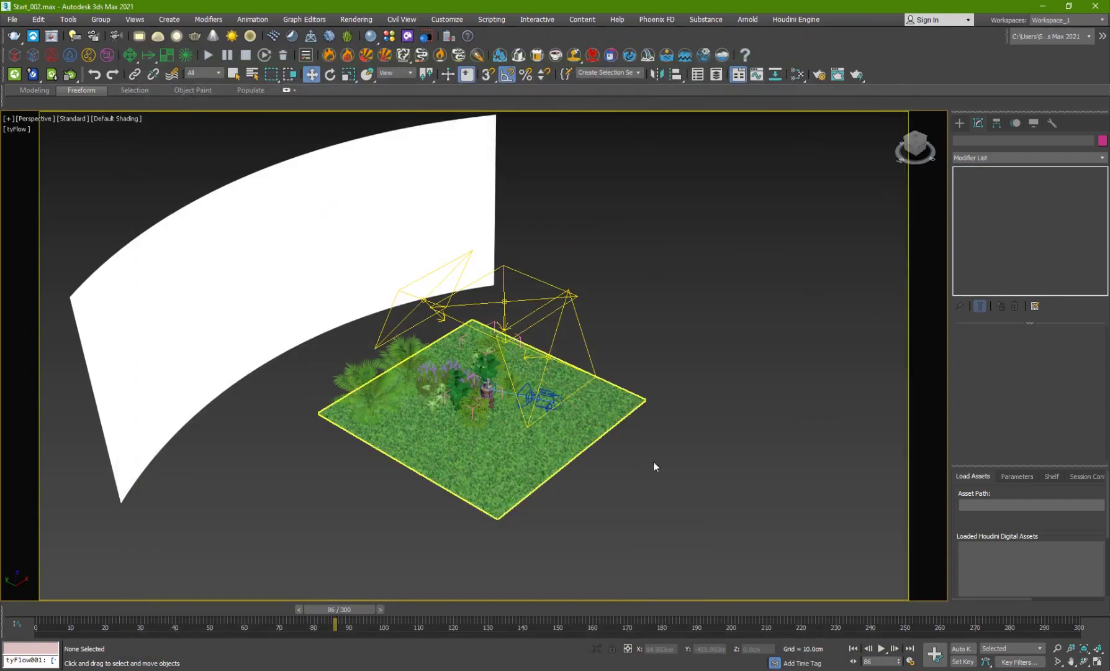
# - Open the Render Setup dialog and move it aside to review the common output settings
pyautogui.scroll(4, 494, 360)
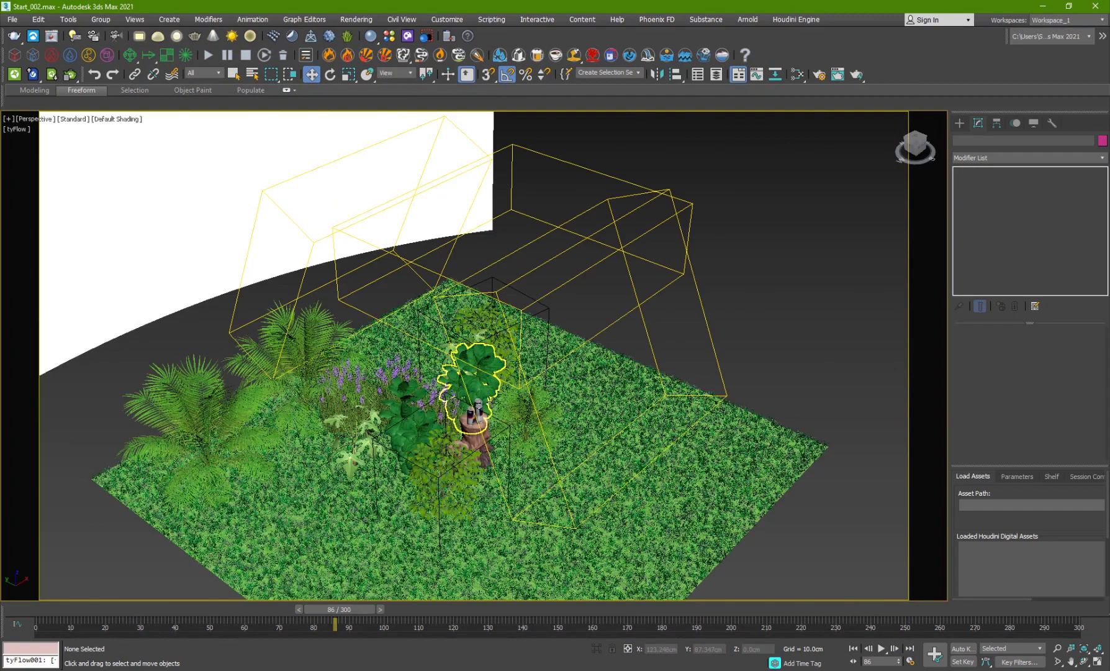
pyautogui.scroll(3, 491, 399)
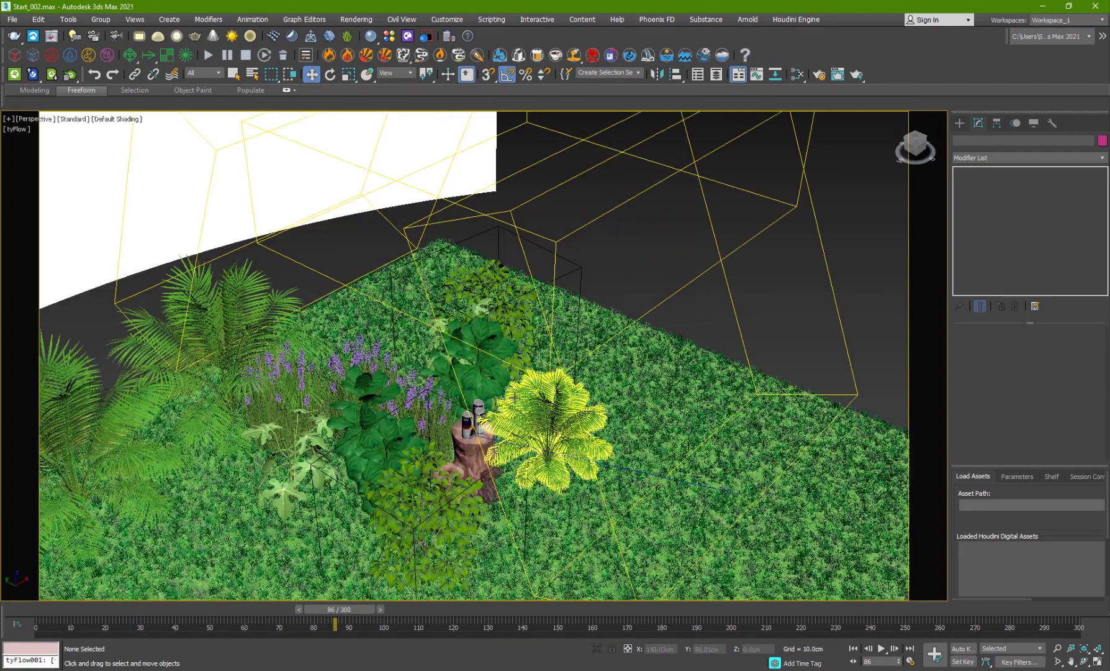
pyautogui.click(353, 18)
pyautogui.click(389, 82)
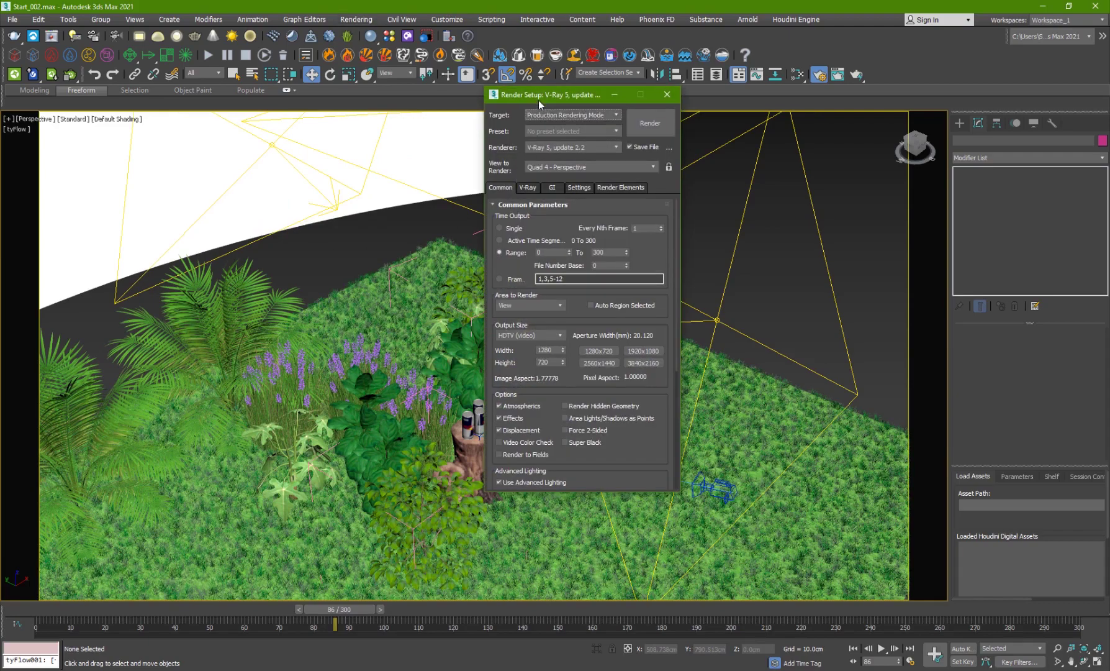
pyautogui.moveTo(538, 98); pyautogui.dragTo(375, 106)
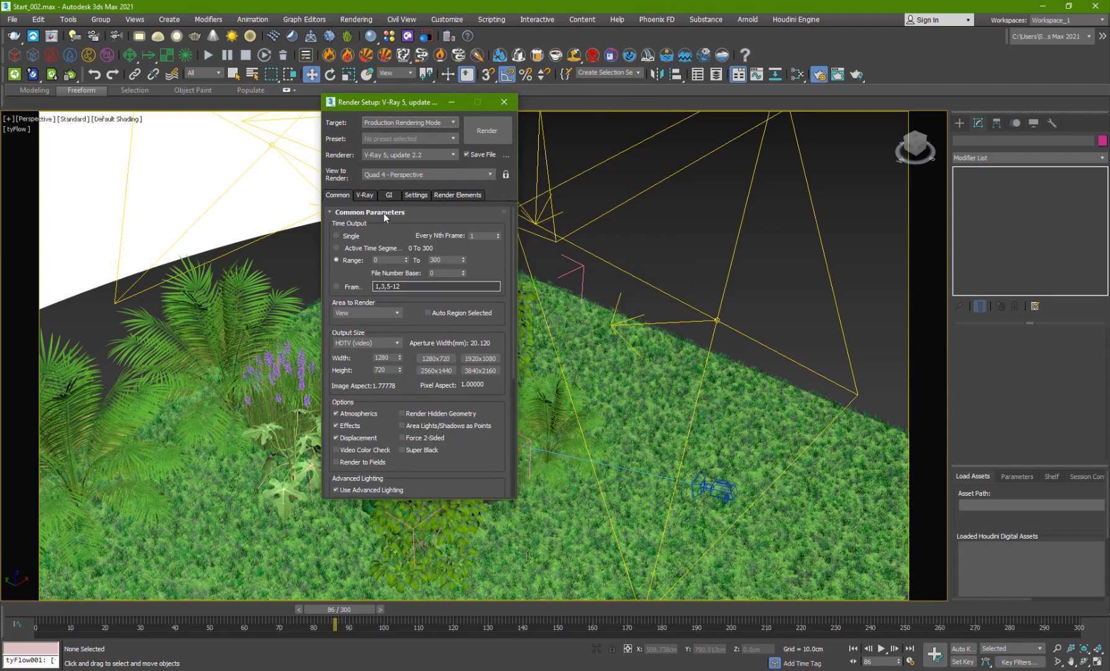
# - Examine the V-Ray image sampler settings, including the sampler type, minimum and maximum subdivisions and noise threshold
pyautogui.click(373, 197)
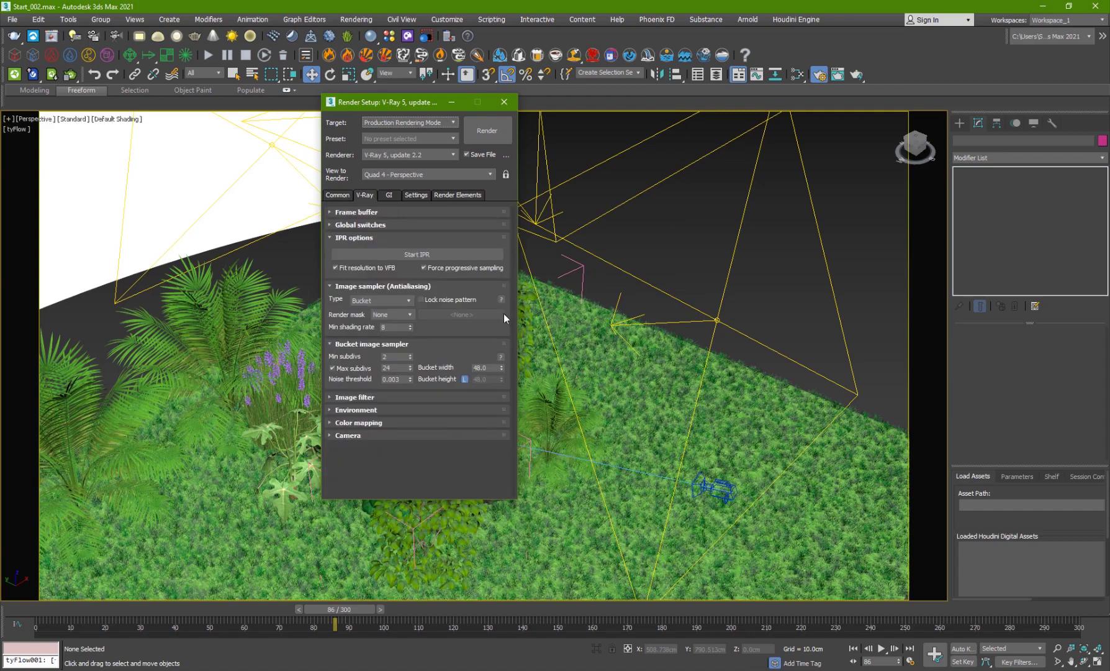
pyautogui.click(363, 300)
pyautogui.click(363, 299)
pyautogui.click(363, 300)
pyautogui.click(363, 299)
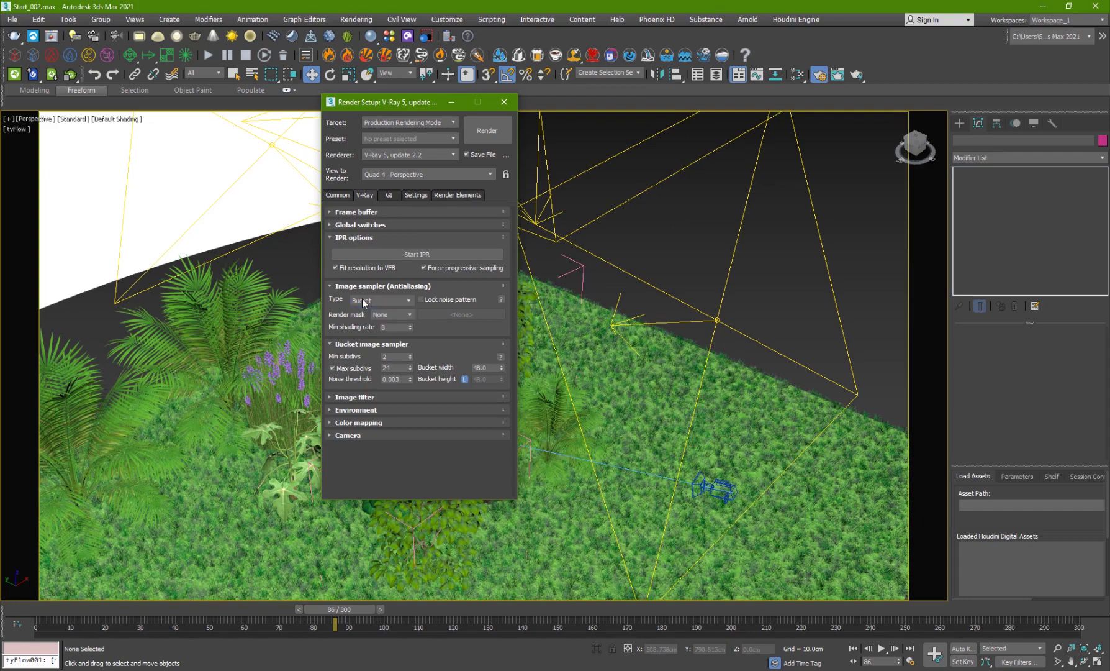
pyautogui.click(400, 358)
pyautogui.press('Tab')
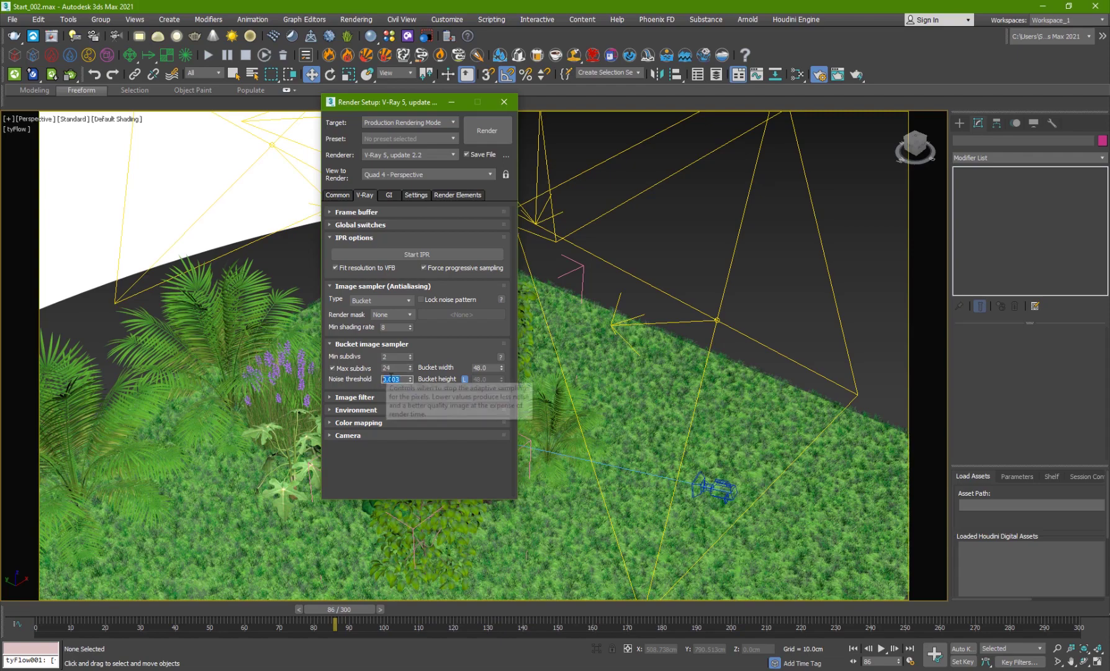
# - Examine the V-Ray global illumination engines and the irradiance map preset, subdivisions and interpolation samples
pyautogui.click(391, 378)
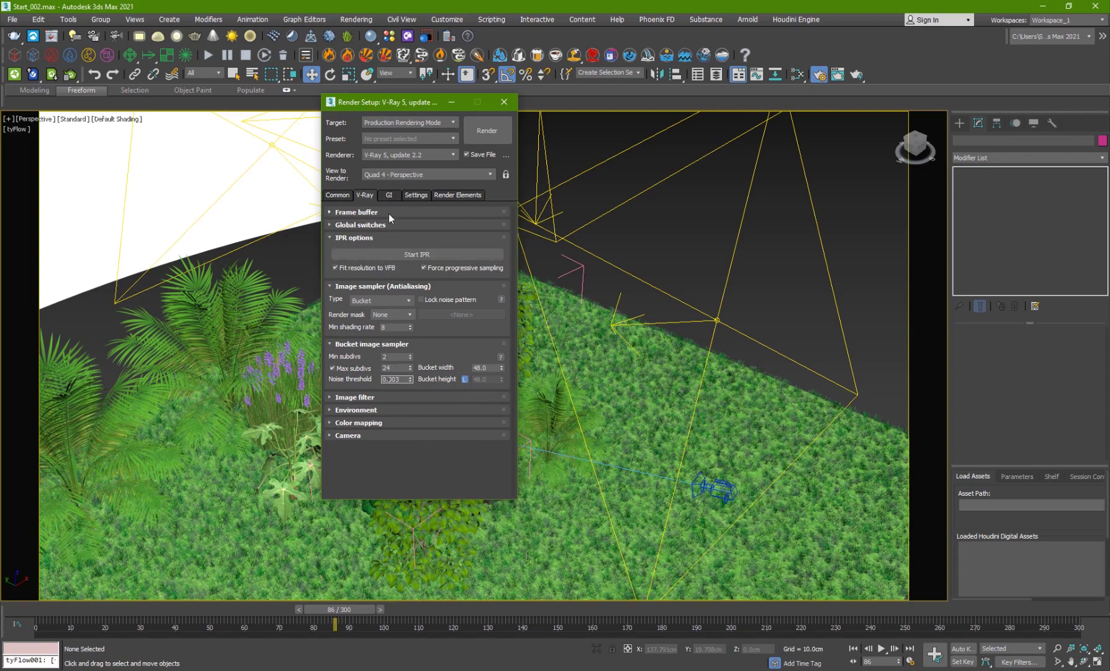
pyautogui.click(389, 194)
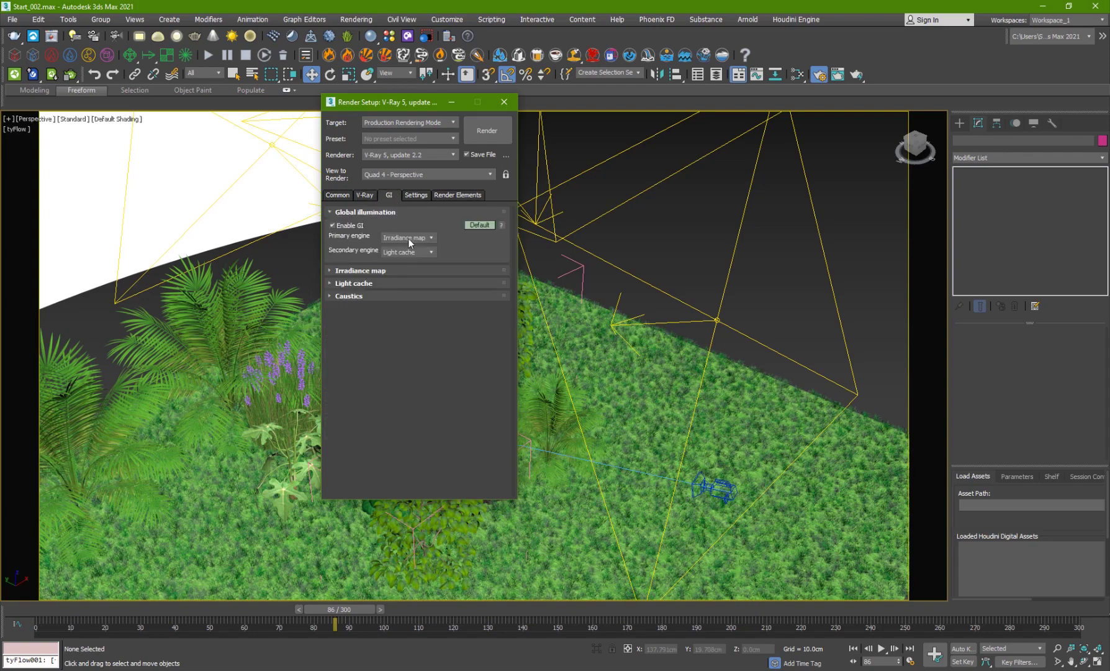
pyautogui.click(360, 270)
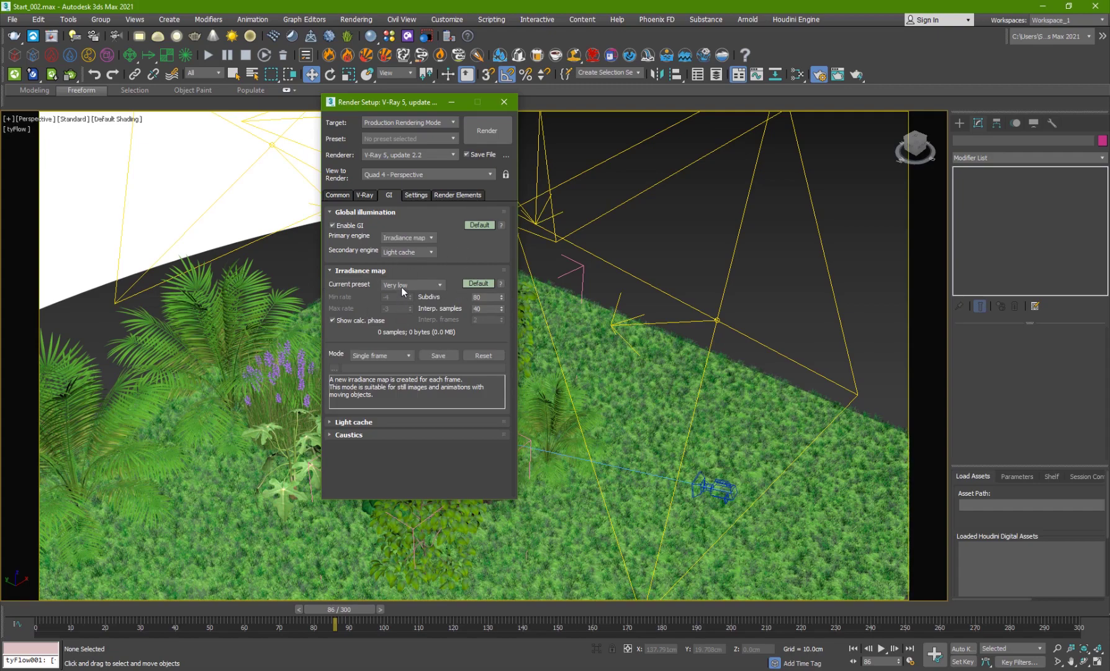
pyautogui.moveTo(485, 297); pyautogui.dragTo(446, 303)
# - Switch to Adobe Premiere Pro and play the render-final sequence from its start to review the finished animation
pyautogui.press('Tab')
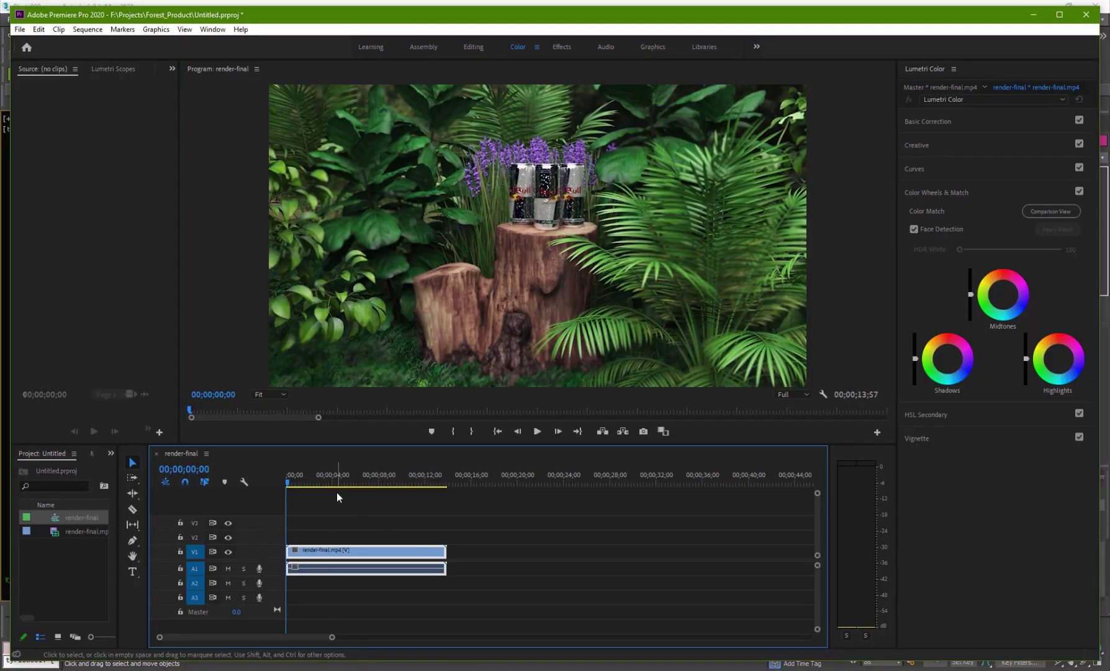
pyautogui.moveTo(332, 480); pyautogui.dragTo(136, 493)
pyautogui.press('space')
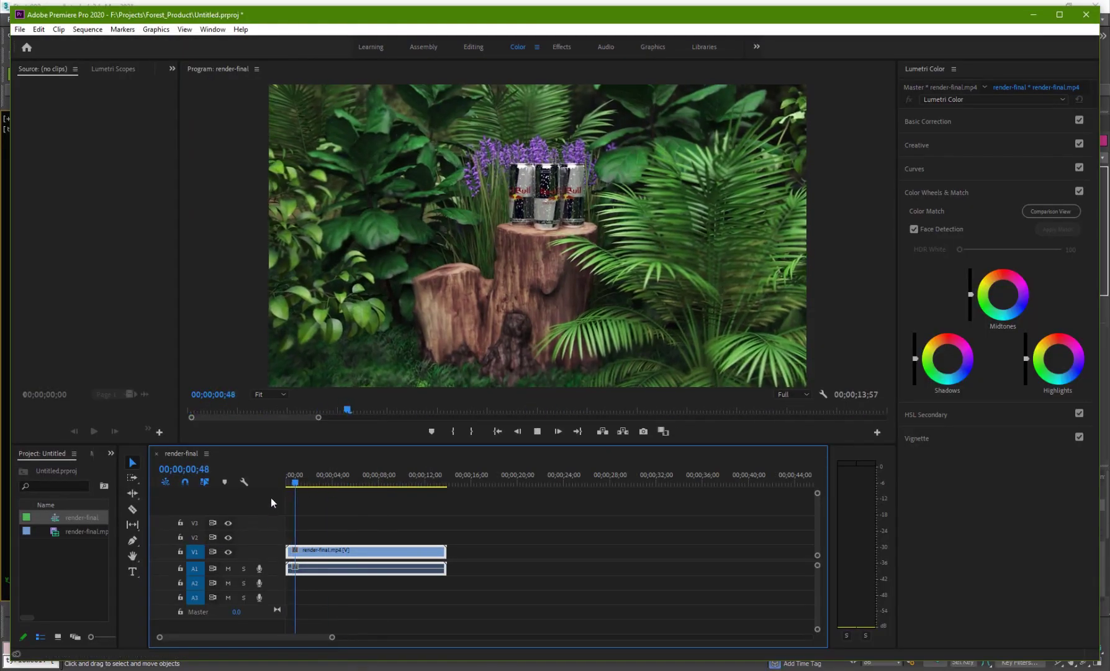
pyautogui.moveTo(303, 481)
pyautogui.mouseDown()
pyautogui.moveTo(378, 491)
pyautogui.moveTo(295, 503)
pyautogui.moveTo(370, 512)
pyautogui.moveTo(381, 467)
pyautogui.moveTo(348, 484)
pyautogui.moveTo(410, 483)
pyautogui.moveTo(290, 481)
pyautogui.moveTo(401, 473)
pyautogui.moveTo(298, 468)
pyautogui.moveTo(306, 470)
pyautogui.mouseUp()
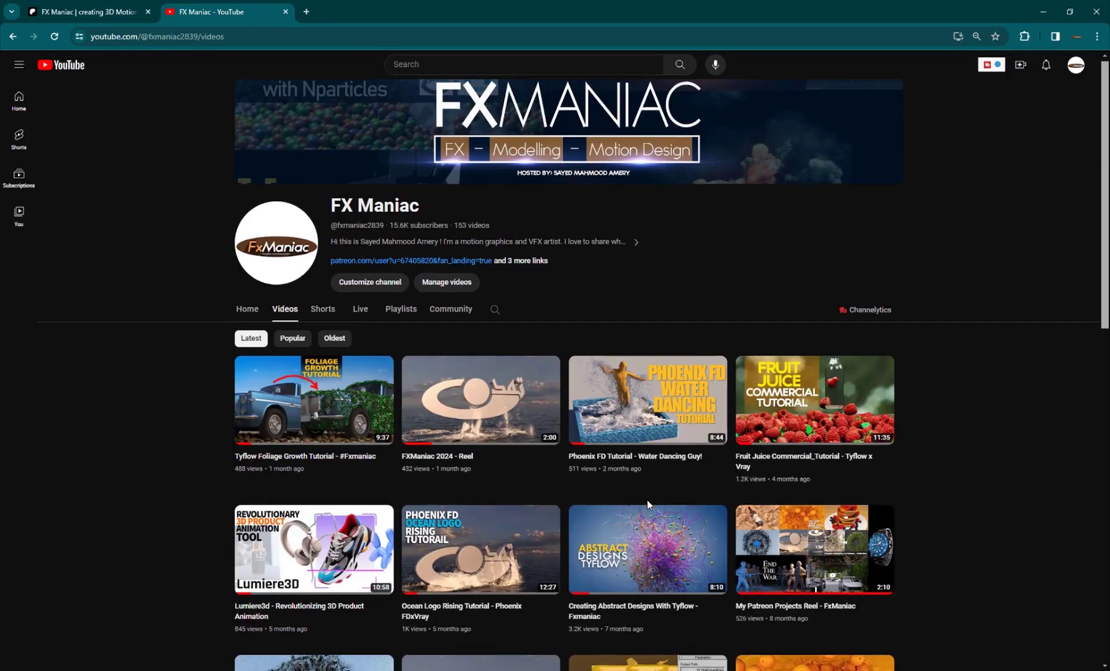
# - Switch to the browser and look through the FX Maniac channel's latest videos on YouTube
pyautogui.scroll(-3, 647, 500)
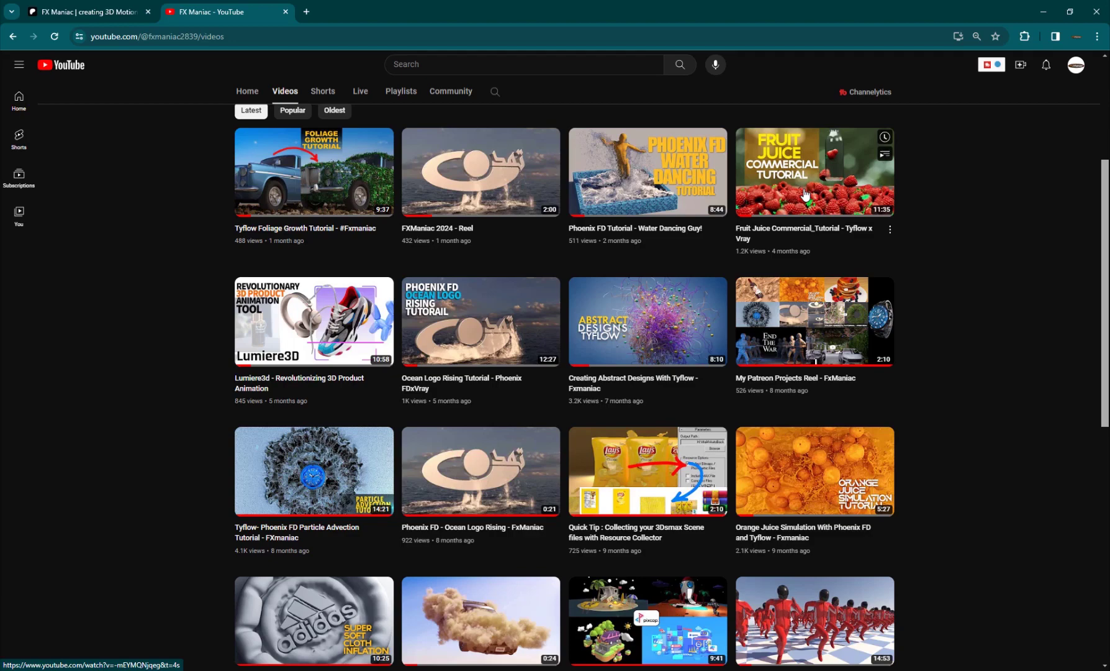
pyautogui.scroll(2, 297, 323)
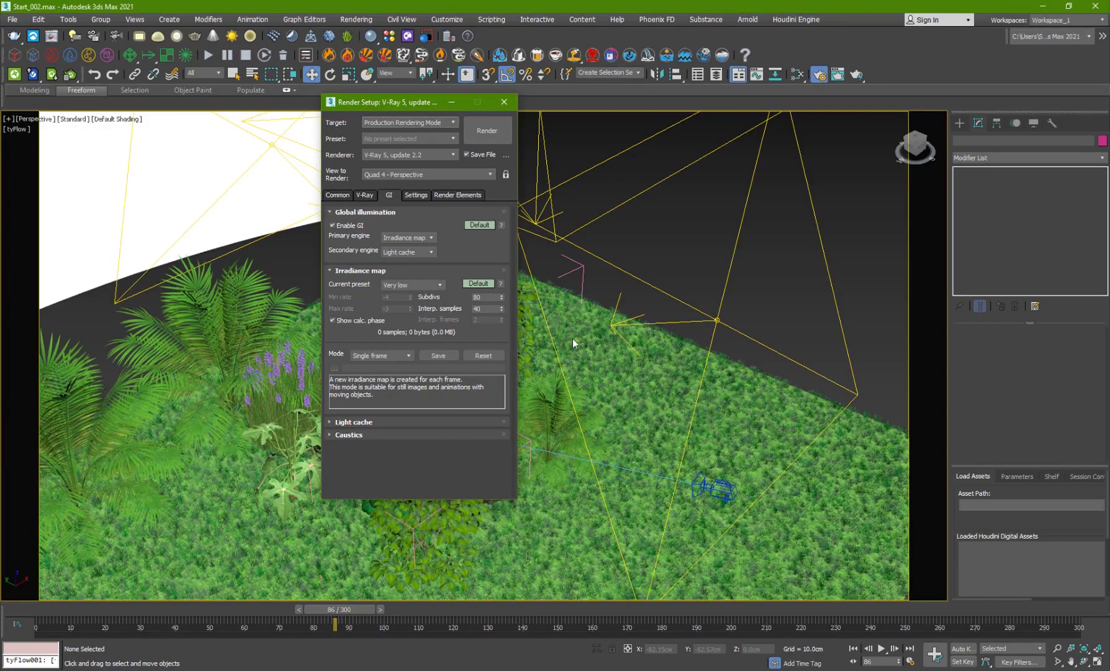
# - Return to 3ds Max, close the Render Setup dialog and inspect the plant layout around the stump in the perspective view
pyautogui.click(660, 422)
pyautogui.click(504, 102)
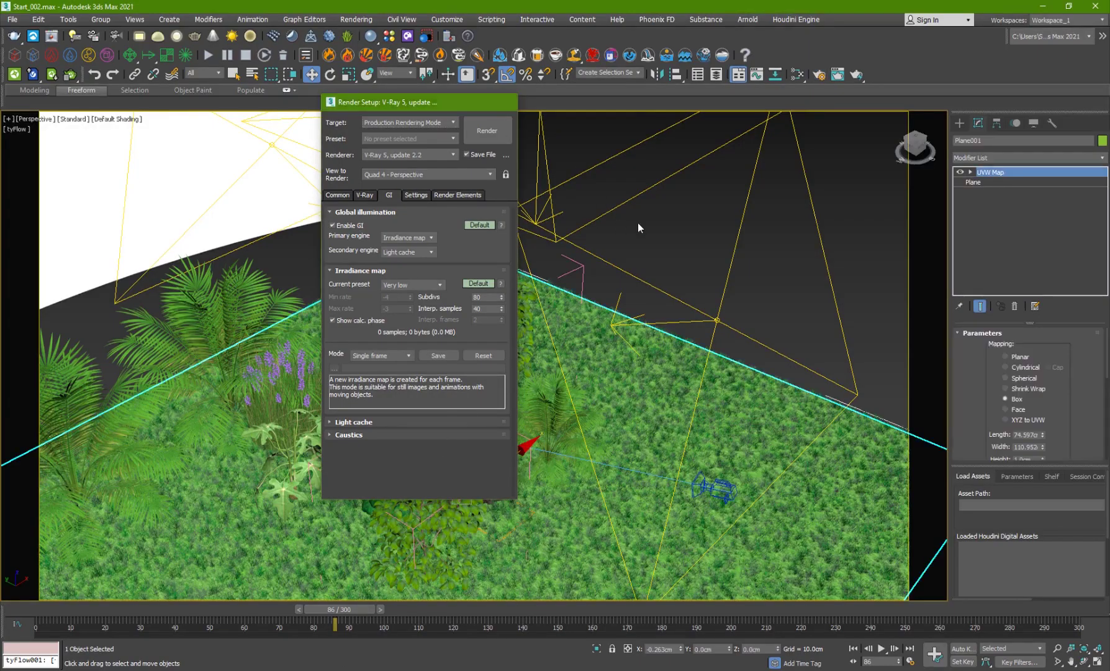
pyautogui.click(638, 222)
pyautogui.scroll(-5, 612, 351)
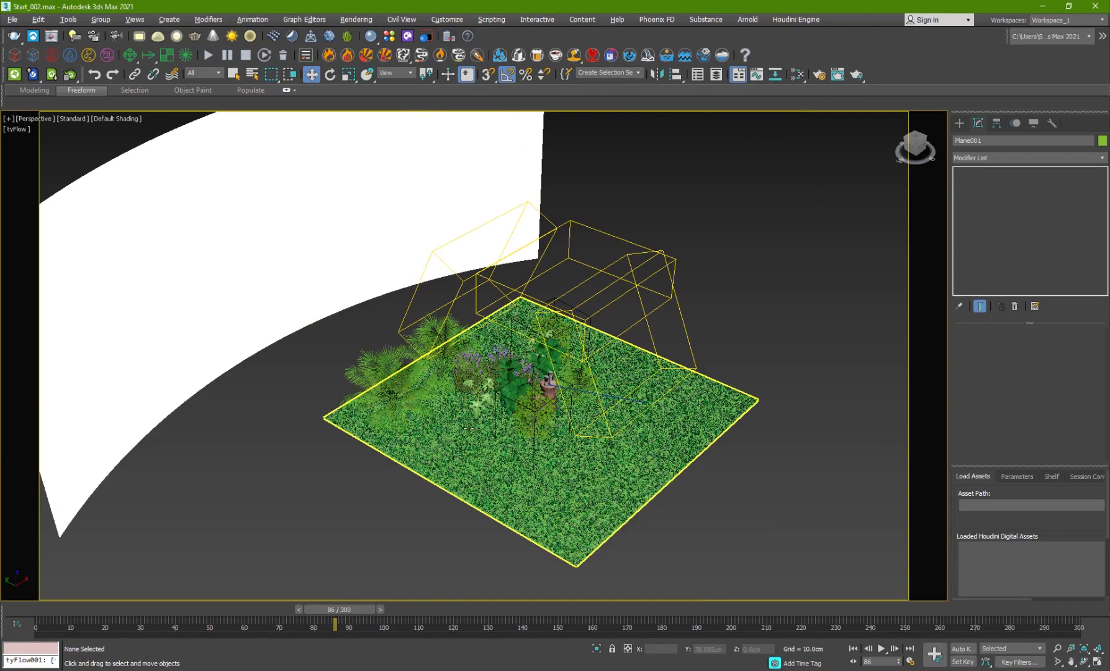
pyautogui.keyDown('alt'); pyautogui.moveTo(612, 351); pyautogui.dragTo(575, 351, button='middle'); pyautogui.keyUp('alt')
pyautogui.scroll(6, 420, 317)
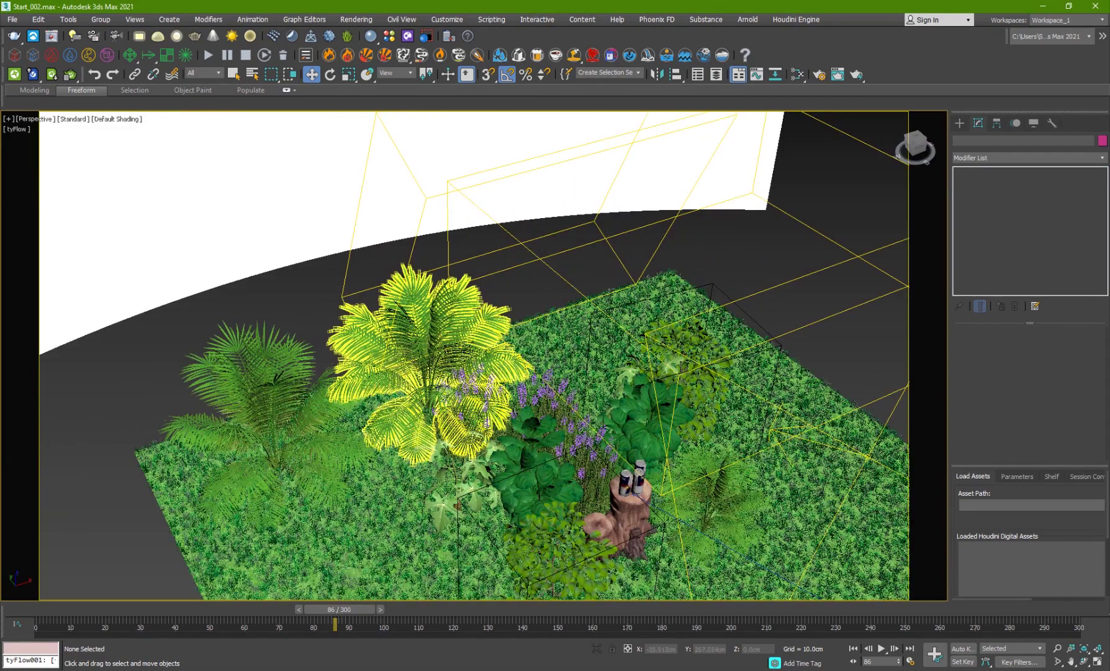
pyautogui.click(437, 334)
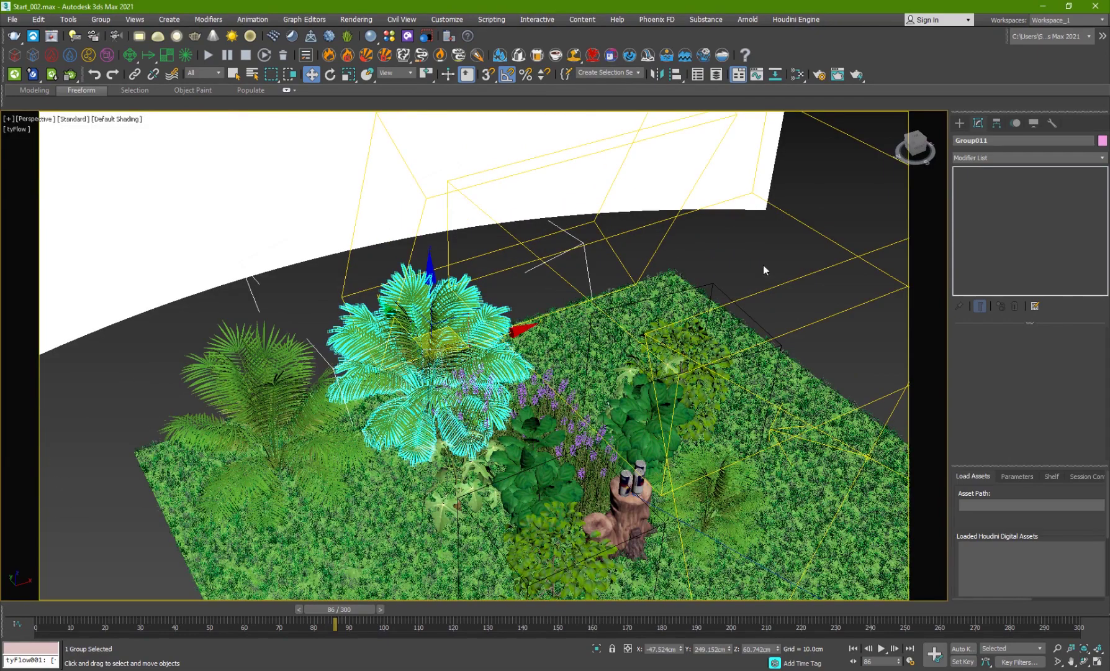
pyautogui.click(813, 334)
pyautogui.moveTo(409, 407); pyautogui.dragTo(298, 329, button='middle')
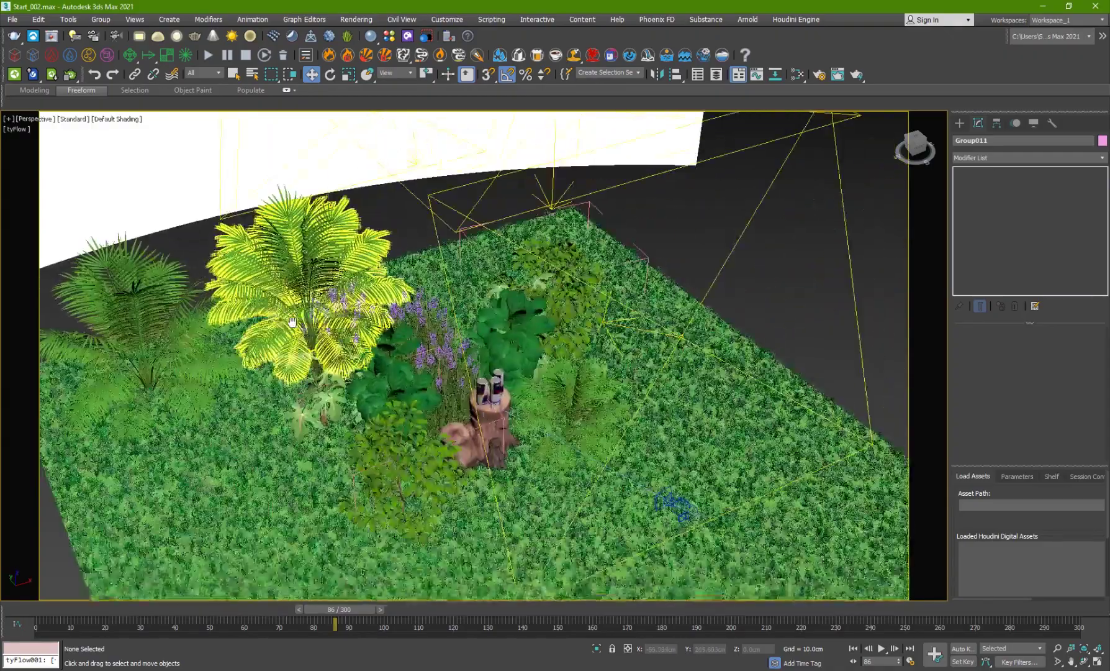
pyautogui.scroll(6, 497, 385)
# - Inspect the middle can, the tree stump and the foreground palm through the physical camera at frame 0
pyautogui.press('c')
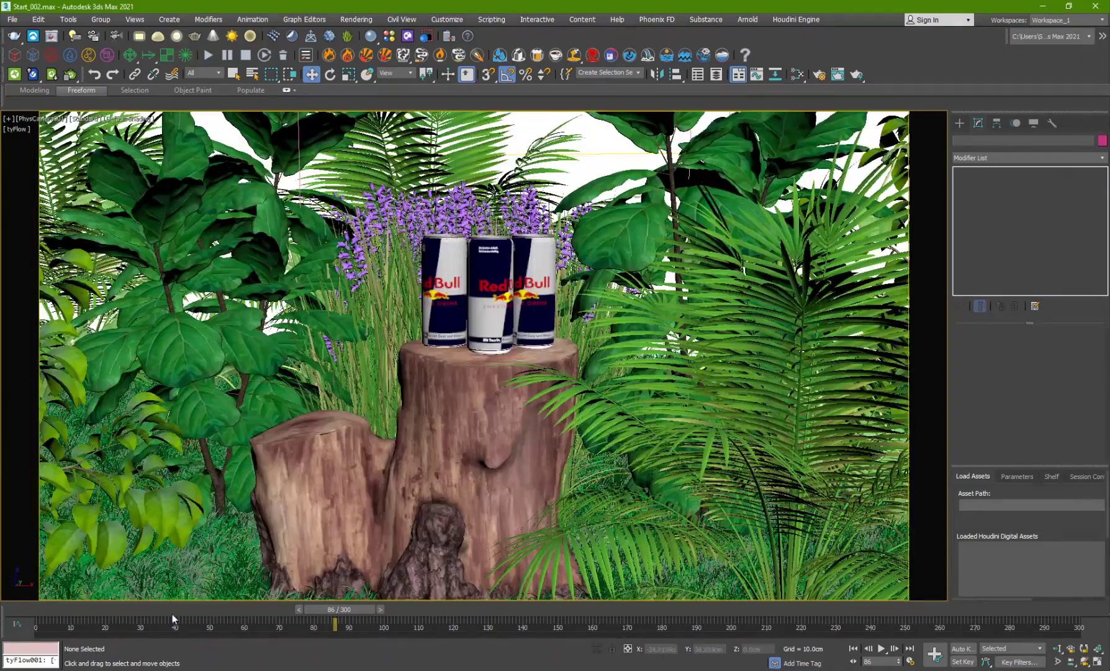
pyautogui.moveTo(116, 614); pyautogui.dragTo(37, 610)
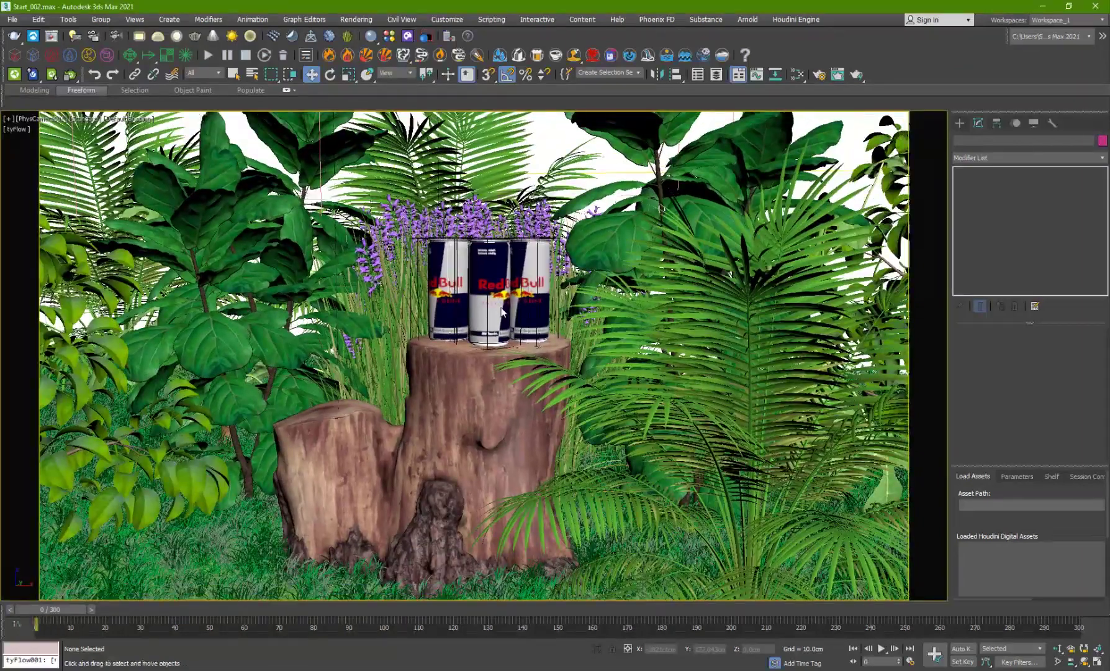
pyautogui.click(485, 261)
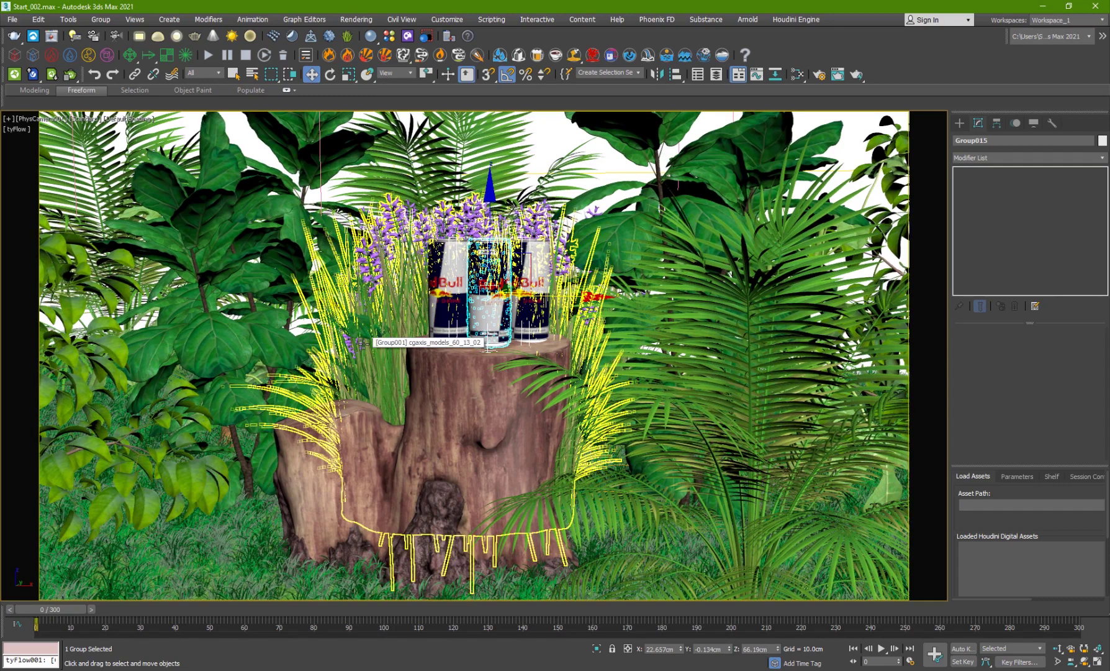
pyautogui.click(282, 497)
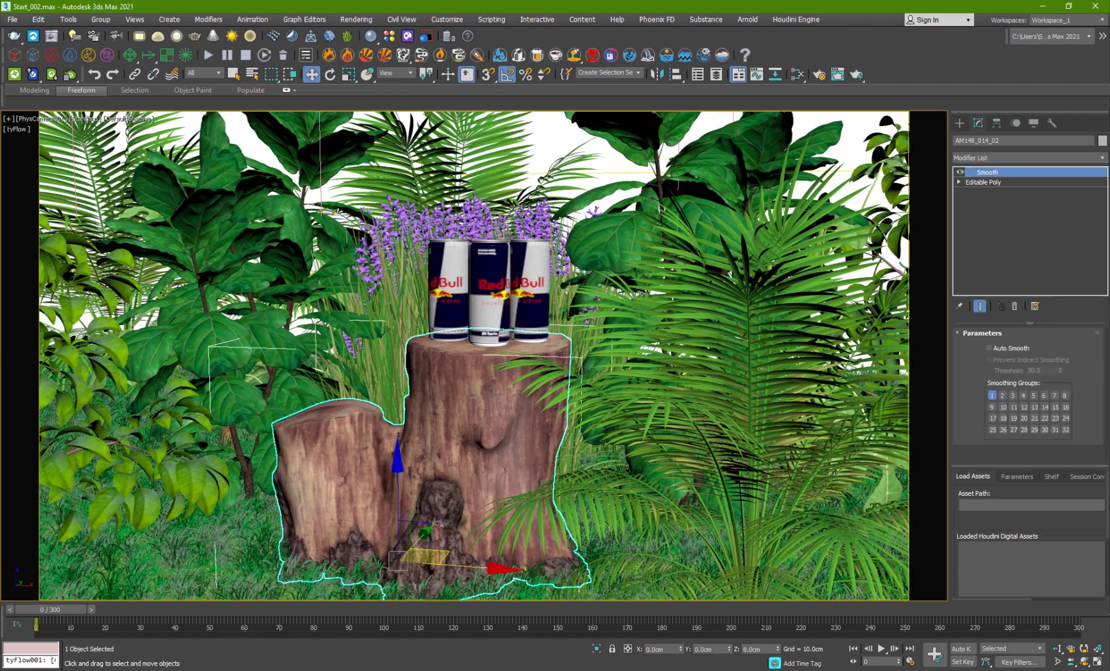
pyautogui.click(633, 549)
# - Switch to the browser and review the Beautiful Product Renders post on Patreon and the FX Maniac video list on YouTube
pyautogui.moveTo(600, 661)
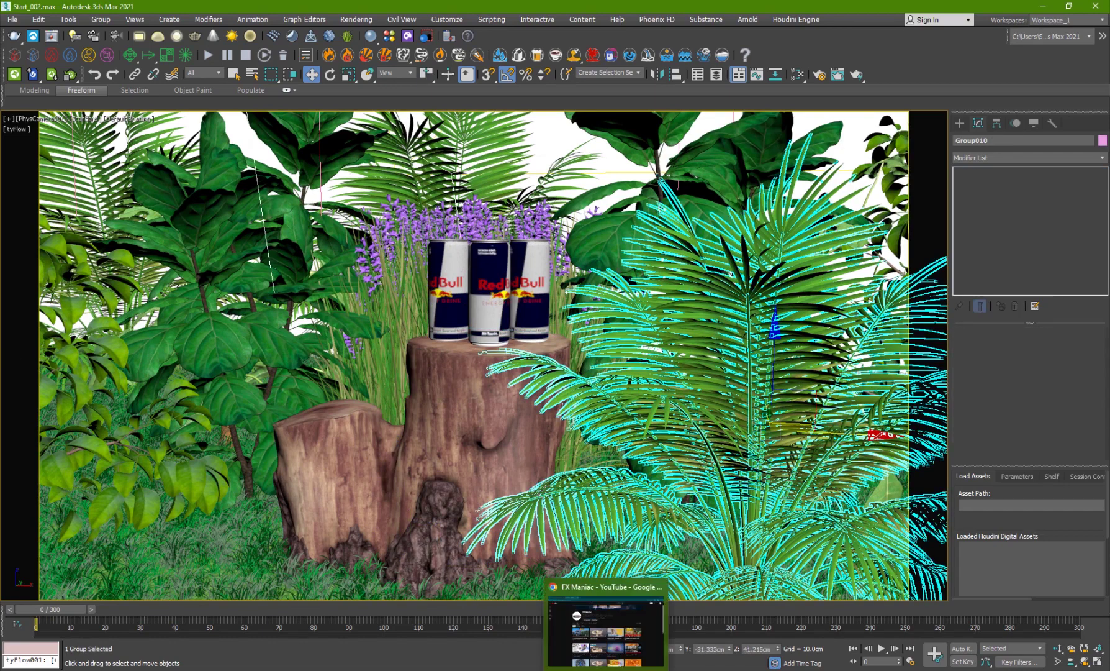
pyautogui.click(603, 630)
pyautogui.click(93, 10)
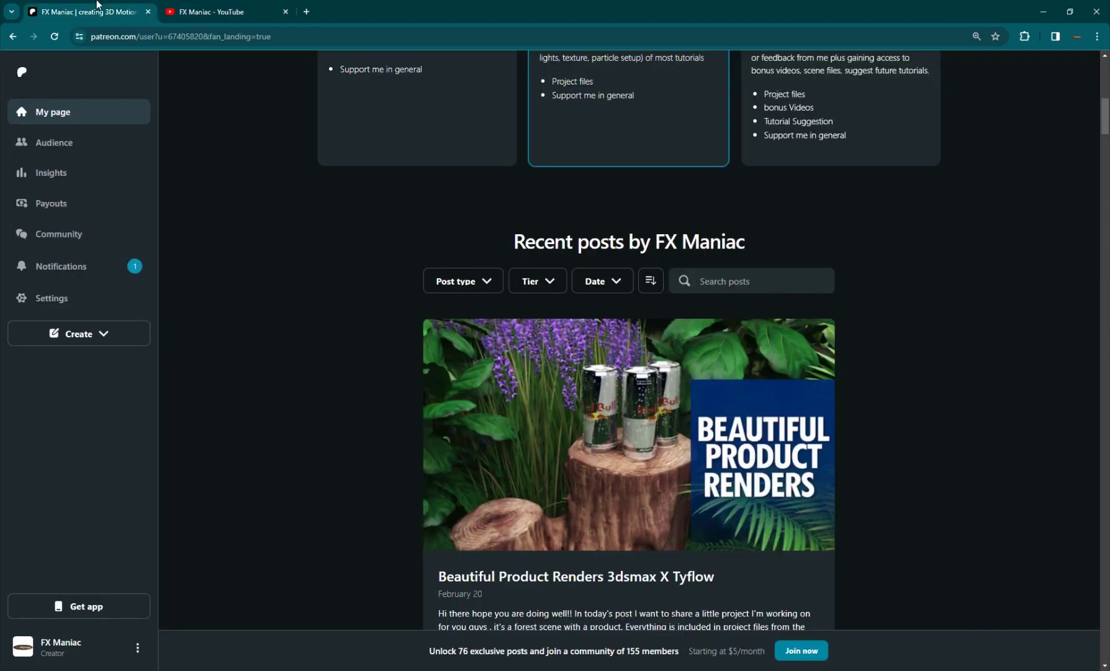
pyautogui.scroll(2, 459, 394)
pyautogui.scroll(-4, 528, 403)
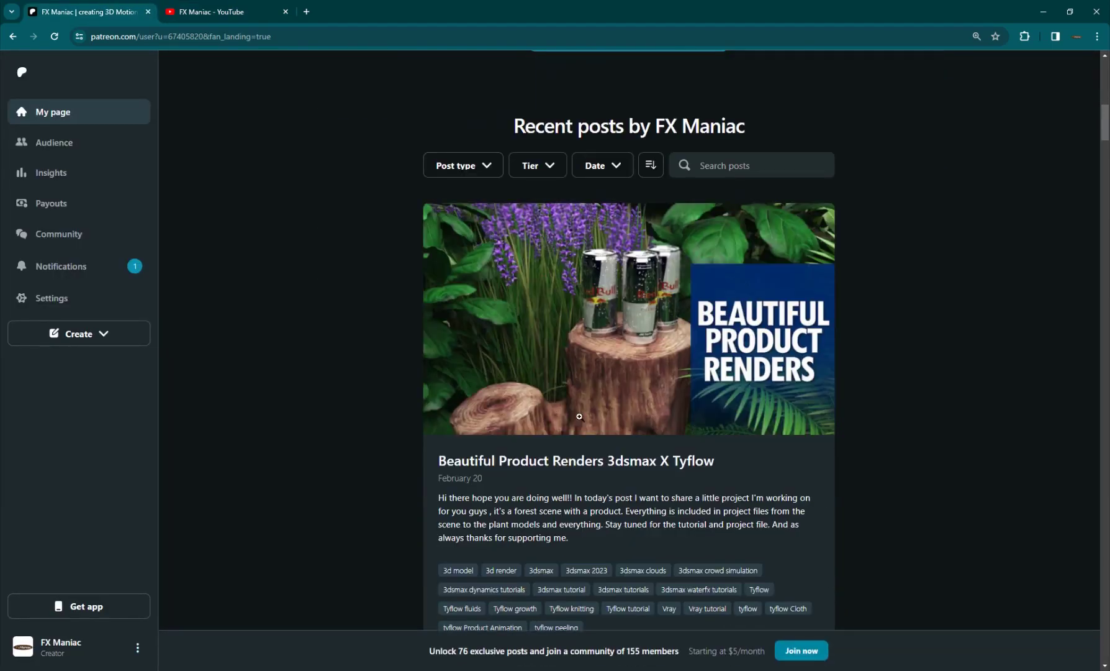
pyautogui.click(232, 8)
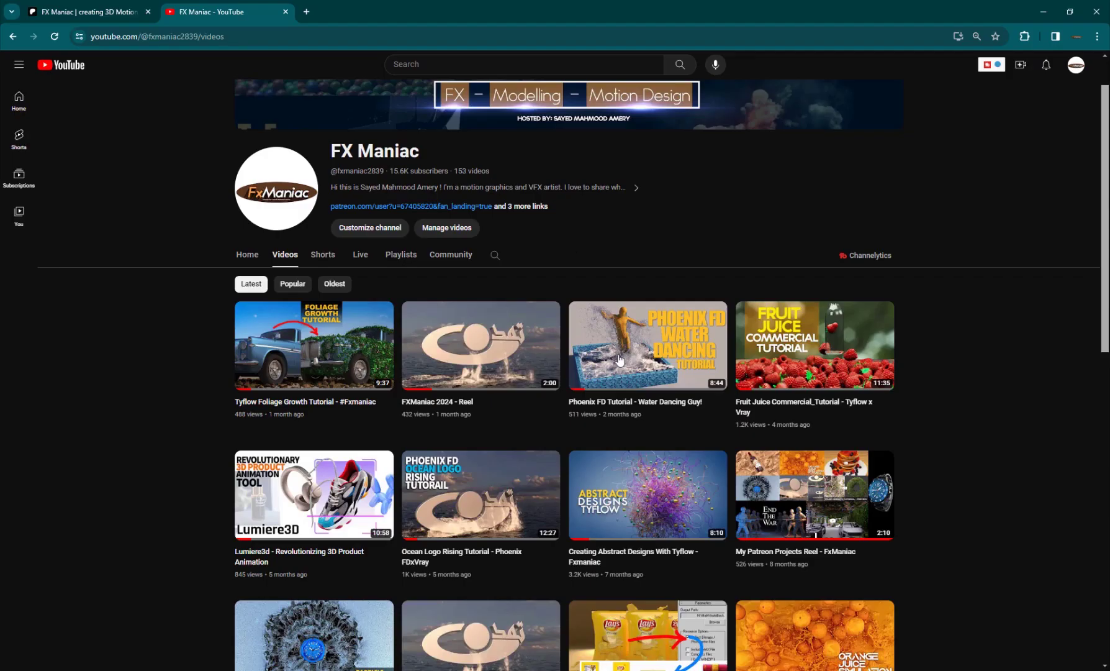
pyautogui.scroll(1, 236, 419)
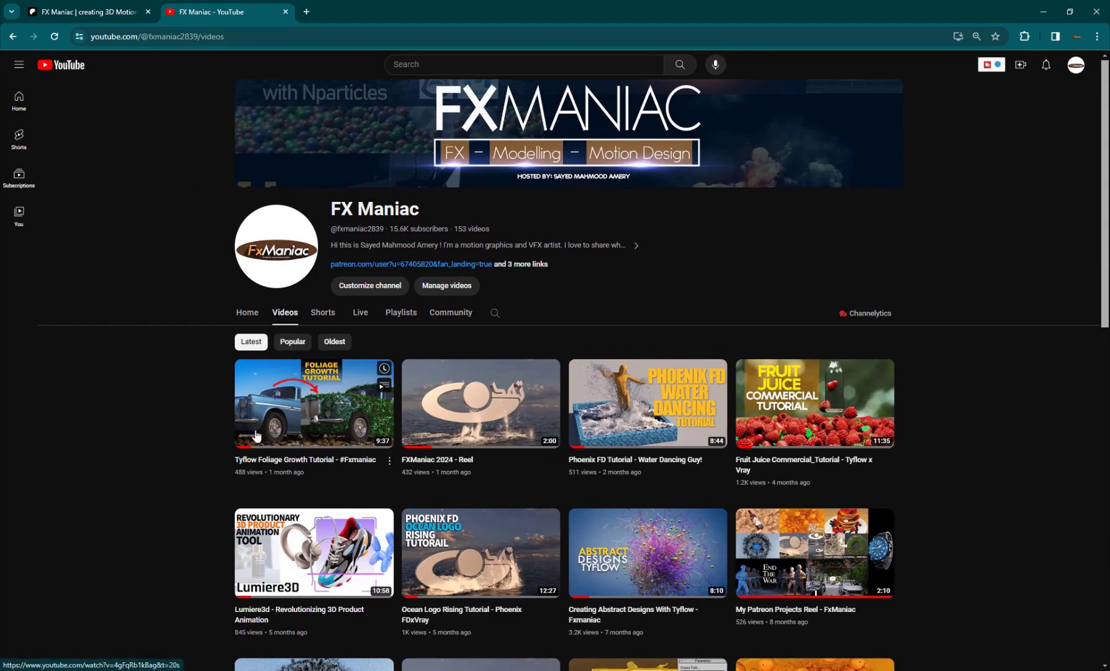
# - Review the Patreon membership tiers and most recent post, and return to the YouTube channel's videos
pyautogui.click(75, 5)
pyautogui.scroll(3, 562, 337)
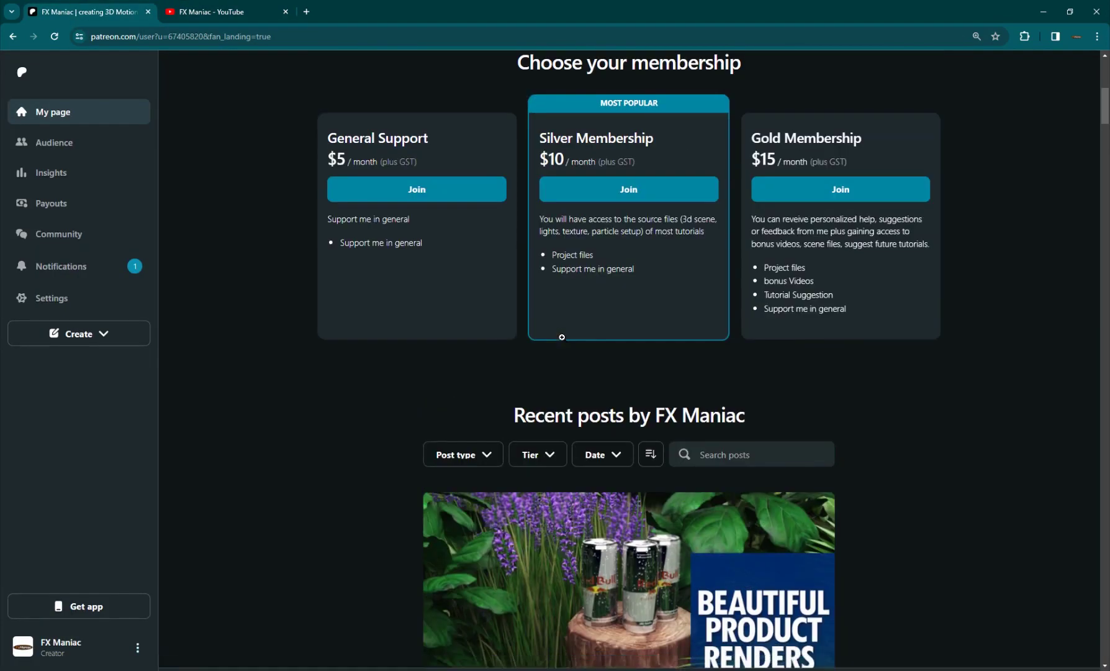
pyautogui.scroll(-6, 497, 408)
pyautogui.scroll(3, 459, 391)
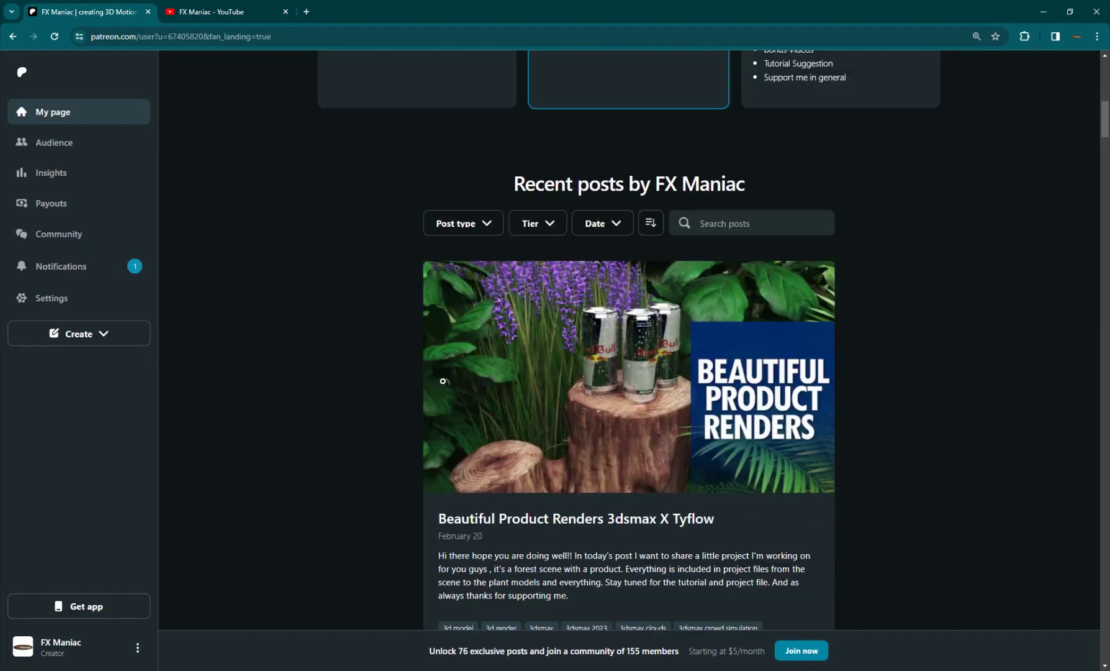
pyautogui.click(253, 4)
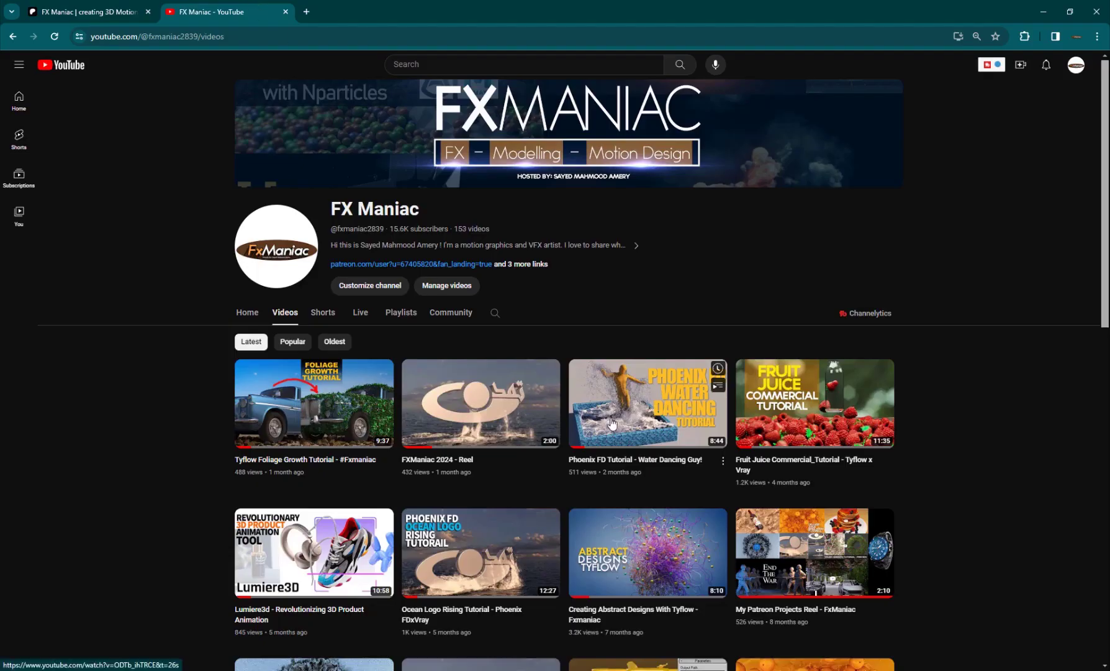